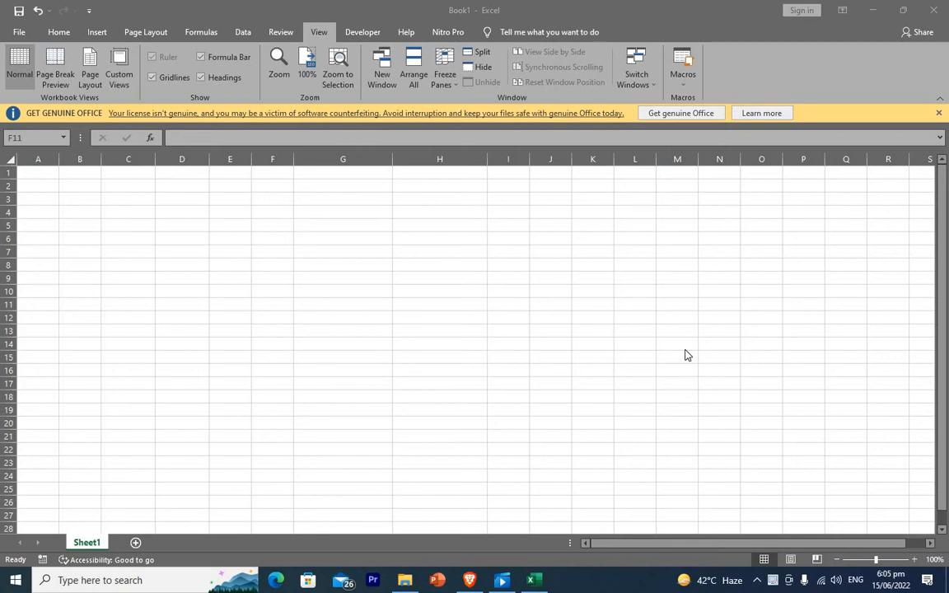
Bring the blank Book1 window into focus and show the Home ribbon commands.
click(60, 34)
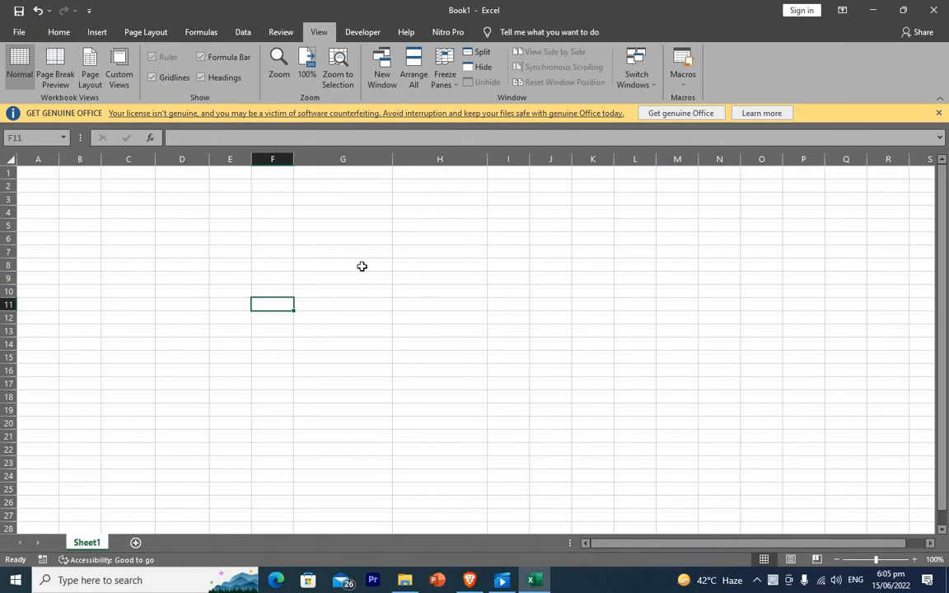
click(60, 32)
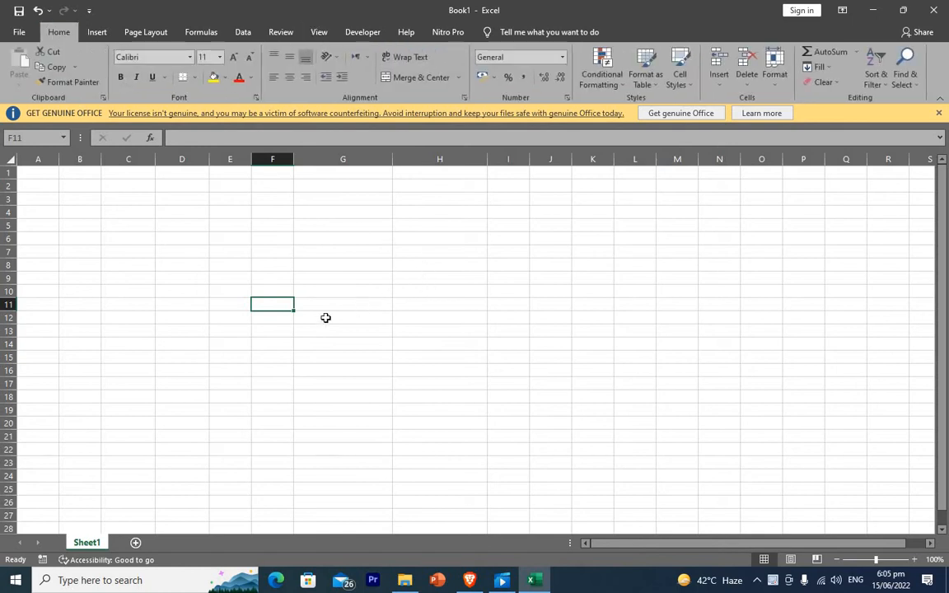
Enter a person's first name and surname in cell C6.
click(123, 250)
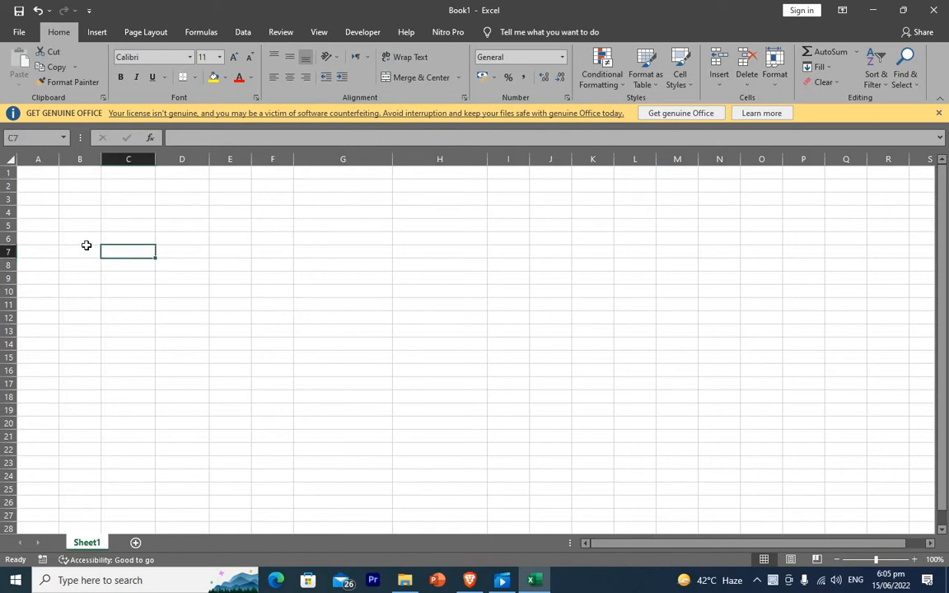
click(123, 239)
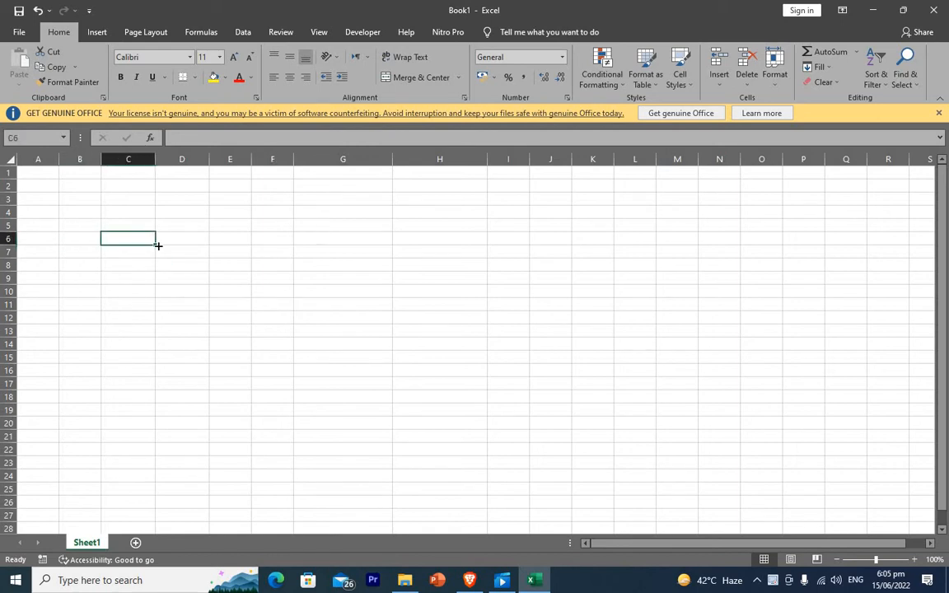
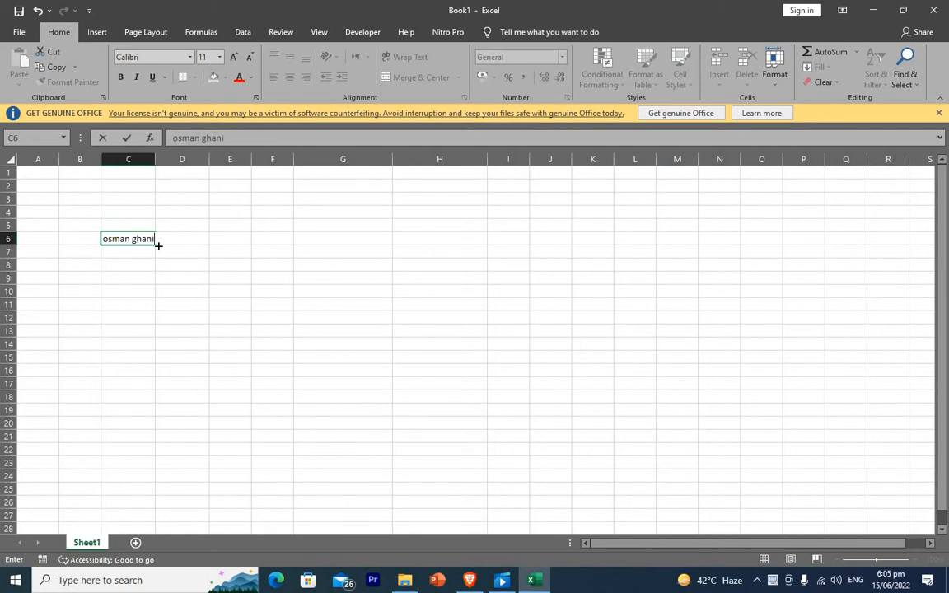
text(ghani)
Narrow column C and apply Wrap Text so the C6 name breaks onto two lines.
click(150, 161)
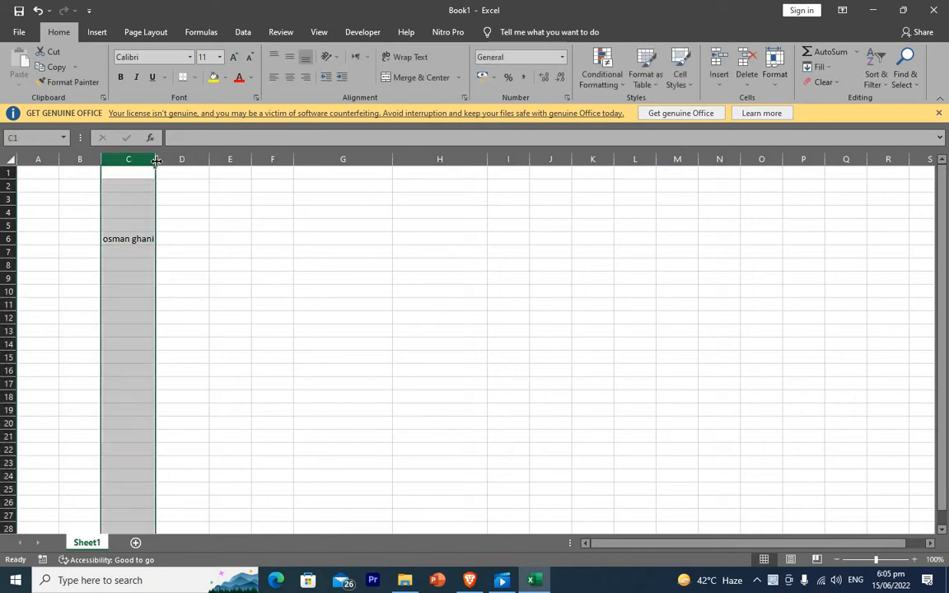
drag(155, 161, 142, 162)
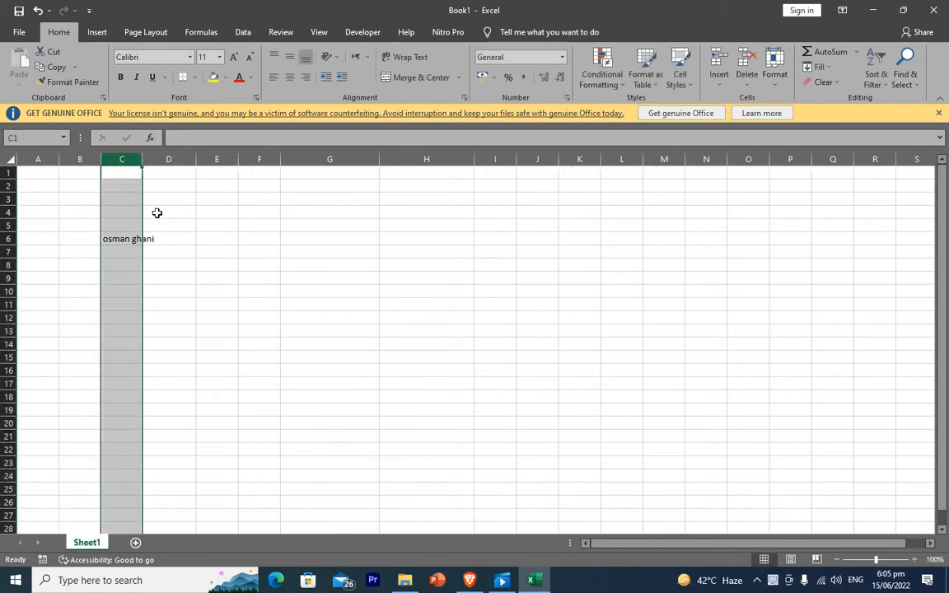
click(405, 56)
click(224, 239)
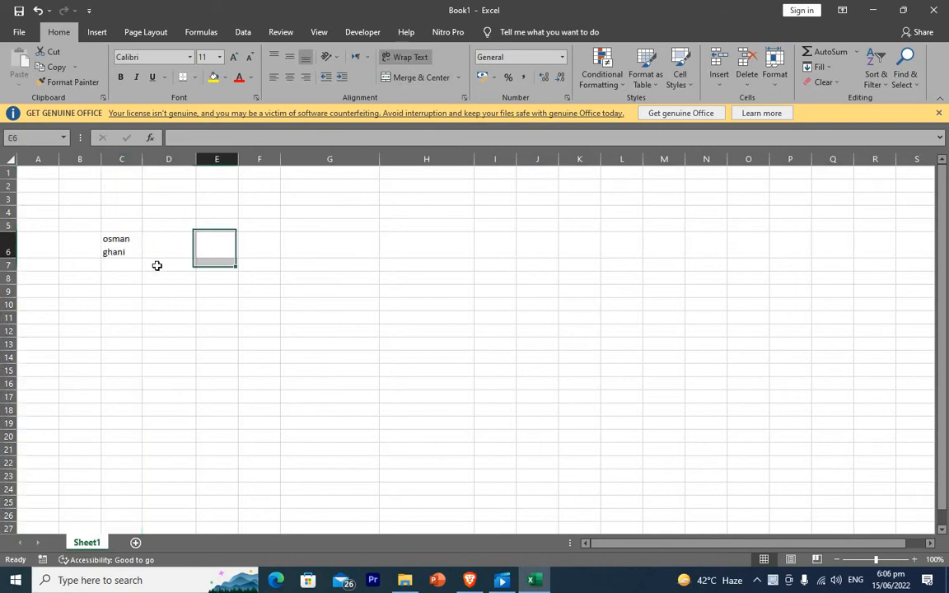
click(117, 240)
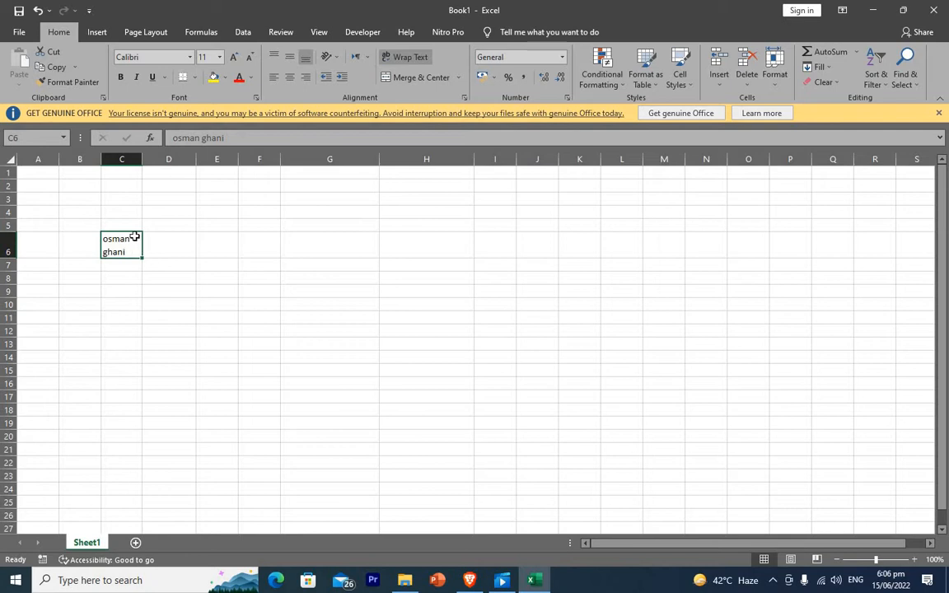
click(307, 320)
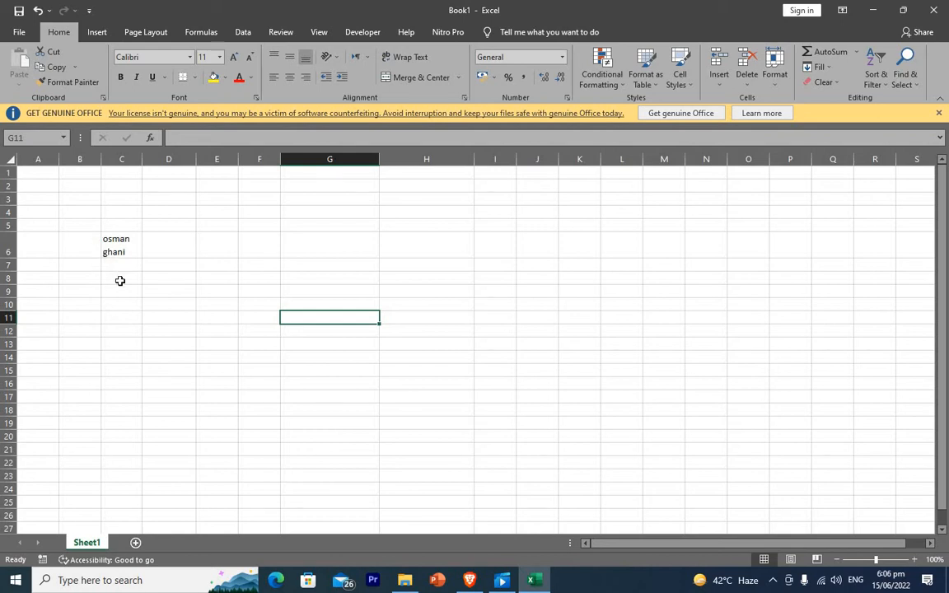
Enter the first name and surname in C8 with a manual line break between them.
click(120, 280)
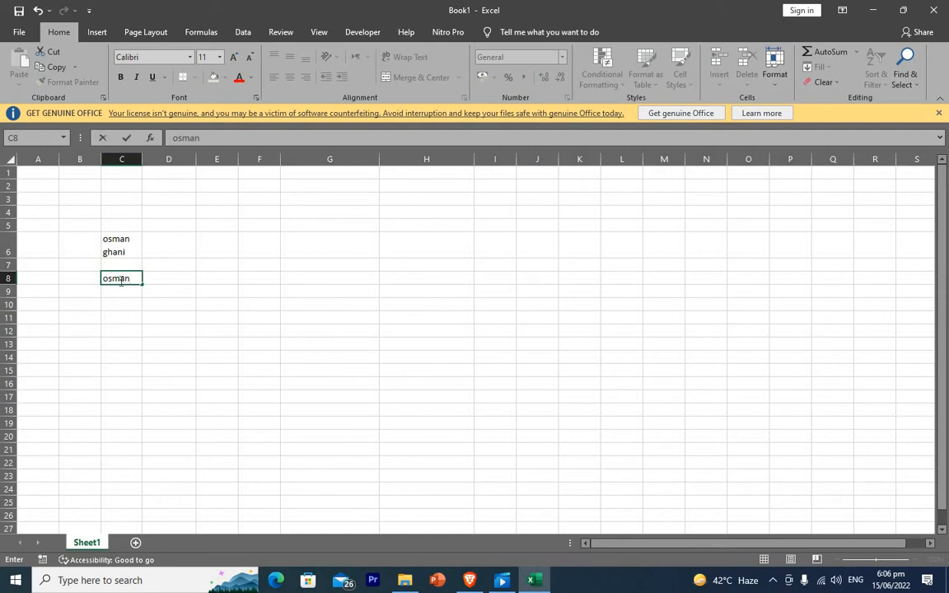
key(alt+Return)
key(Return)
Compare the C8 entry with the wrapped name in C6.
click(275, 305)
click(113, 283)
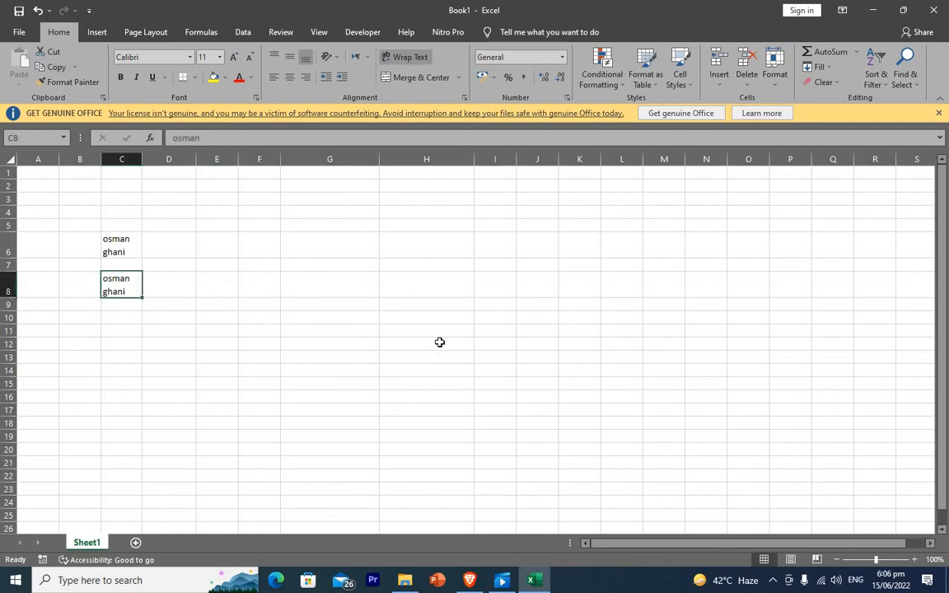
click(208, 319)
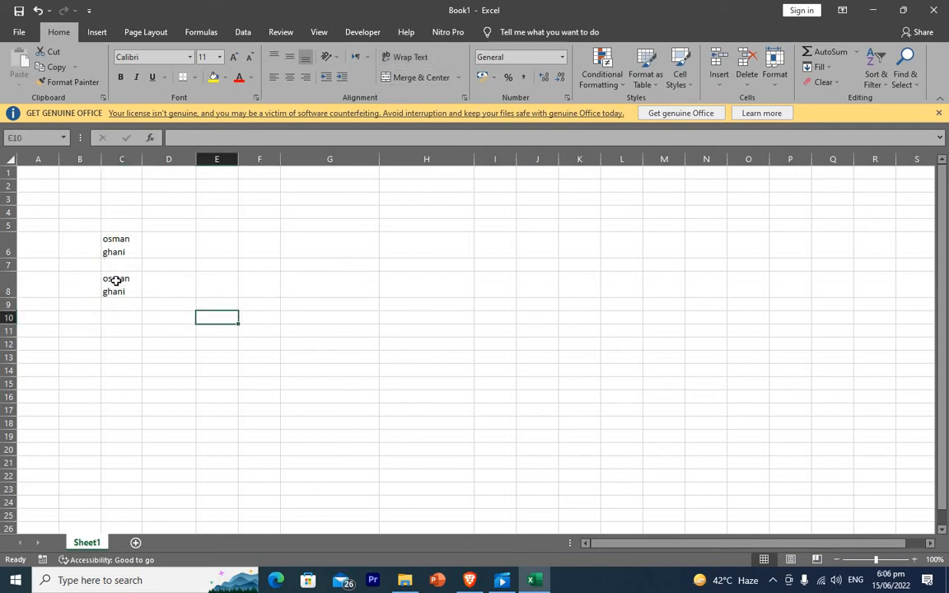
click(116, 278)
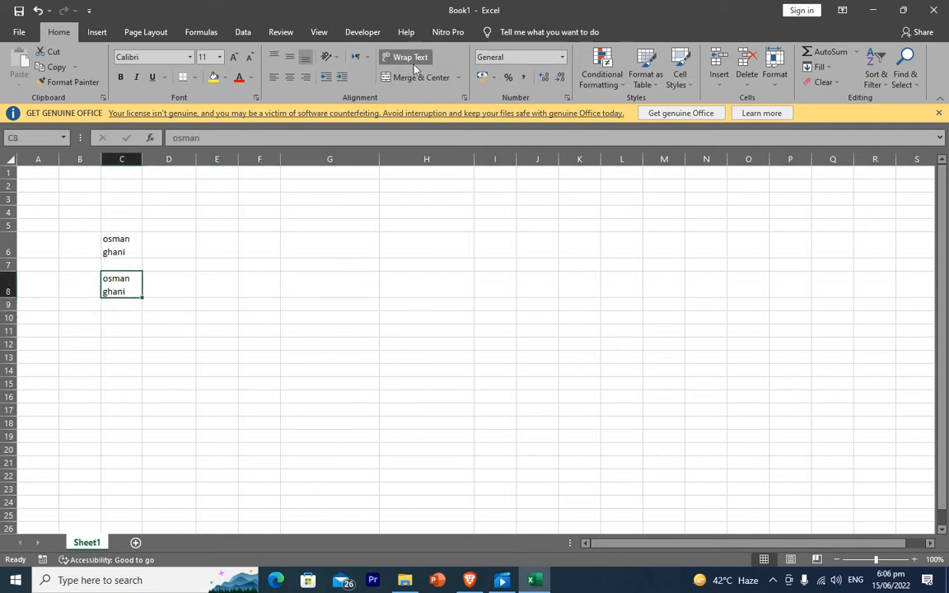
click(358, 293)
click(107, 244)
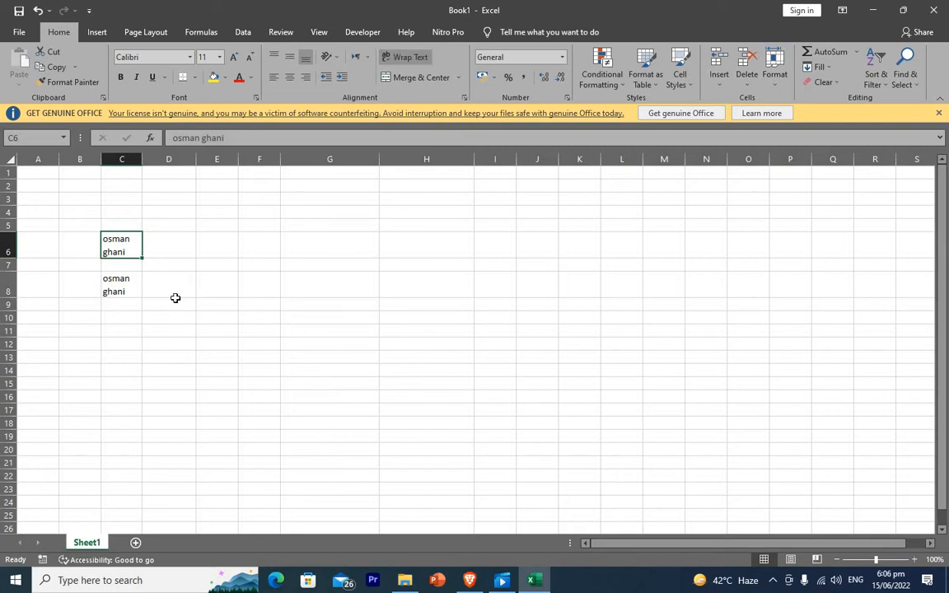
click(127, 300)
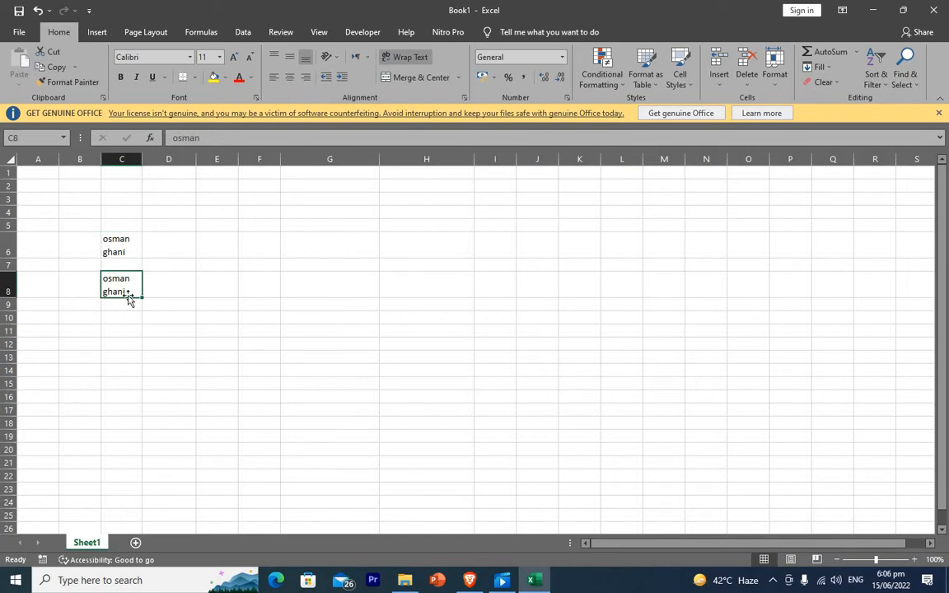
click(206, 290)
click(132, 307)
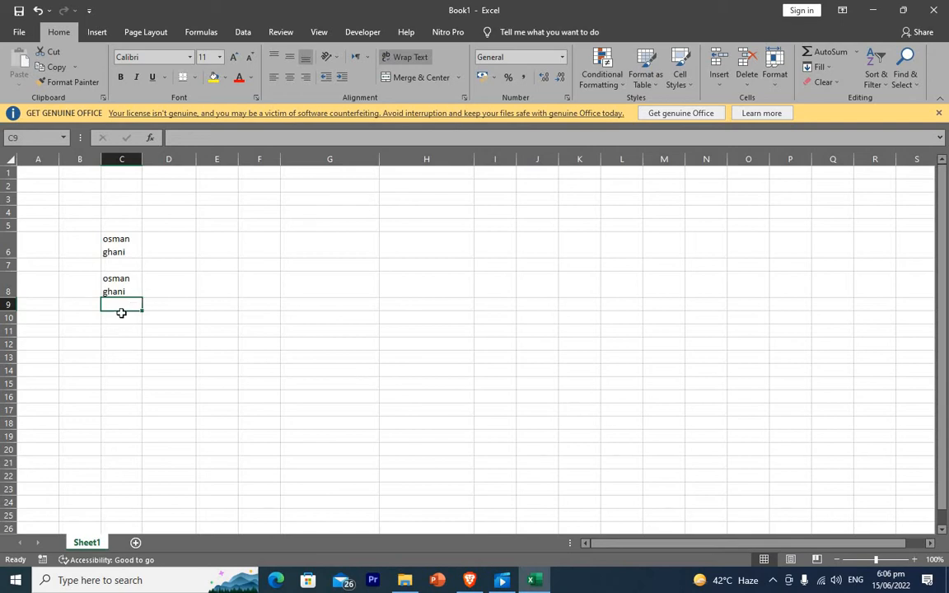
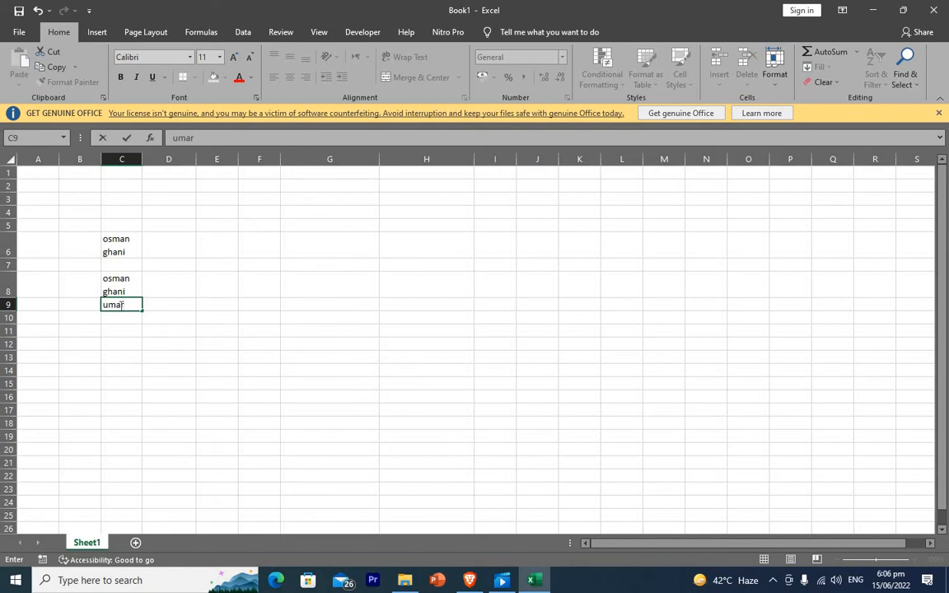
Enter a second person's first name and surname in C9, separated by an in-cell line break.
key(alt+Return)
key(Return)
click(402, 372)
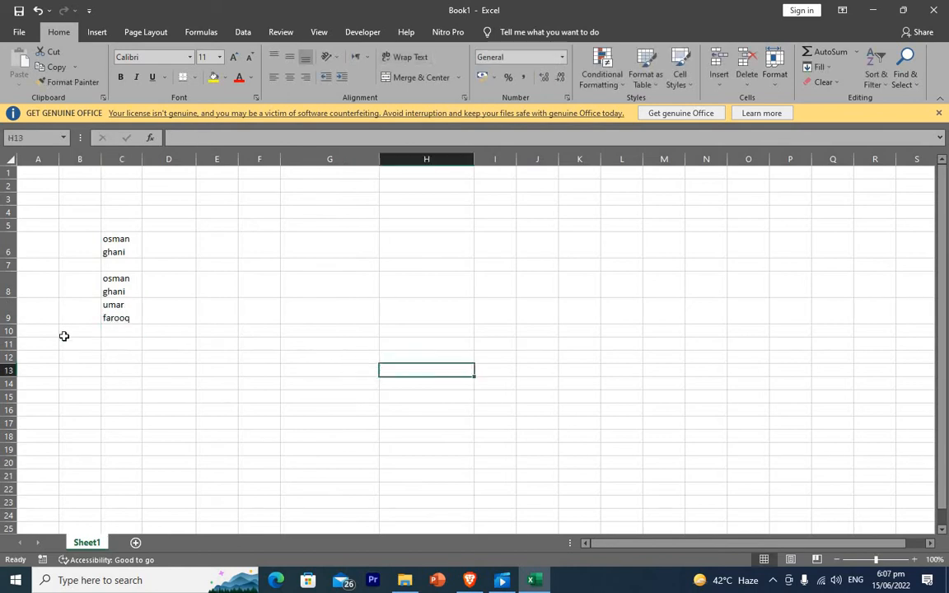
click(158, 288)
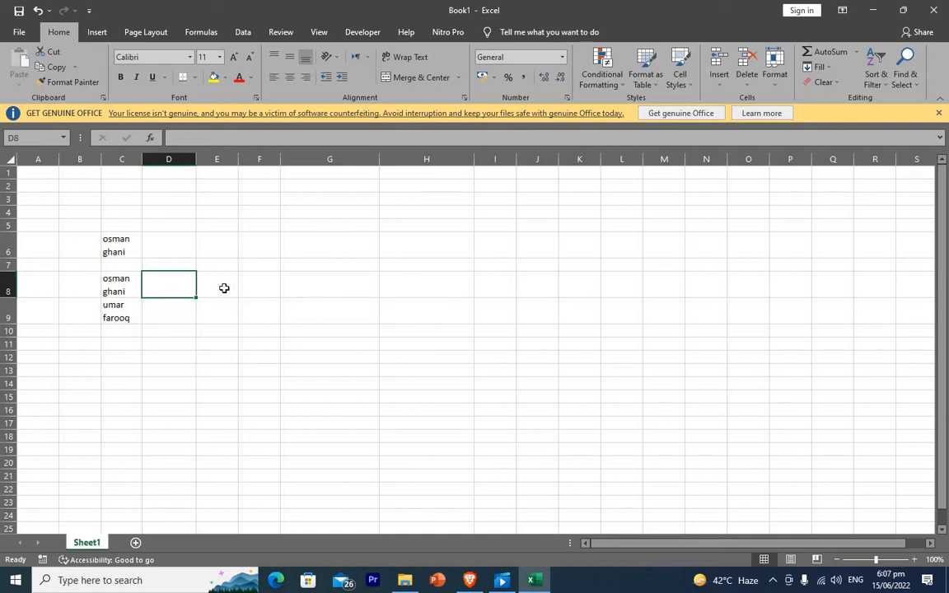
Clear the contents of cell C6.
click(125, 243)
key(Delete)
click(240, 315)
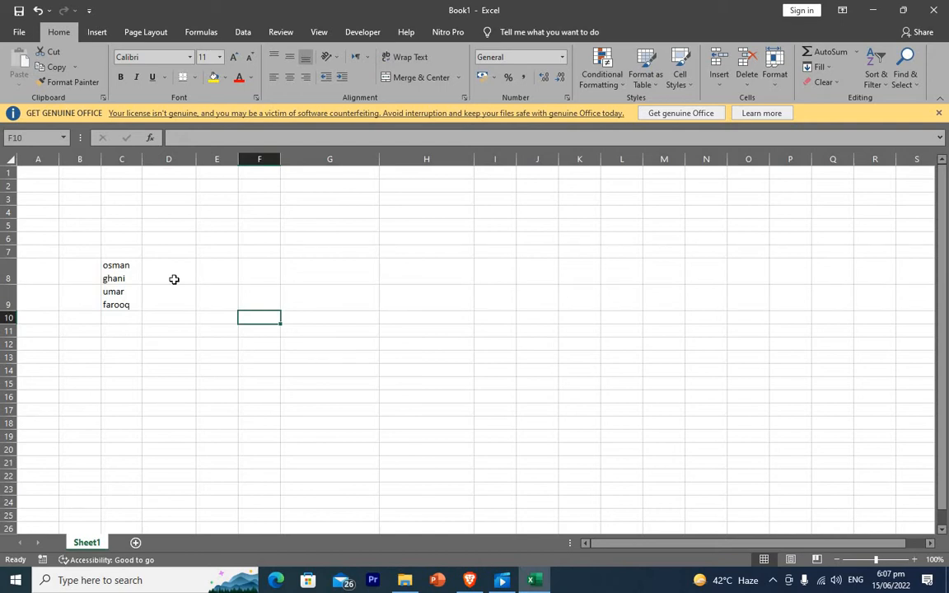
Enter =TRIM(C8) in D8 to show the two-line name as one word.
click(175, 278)
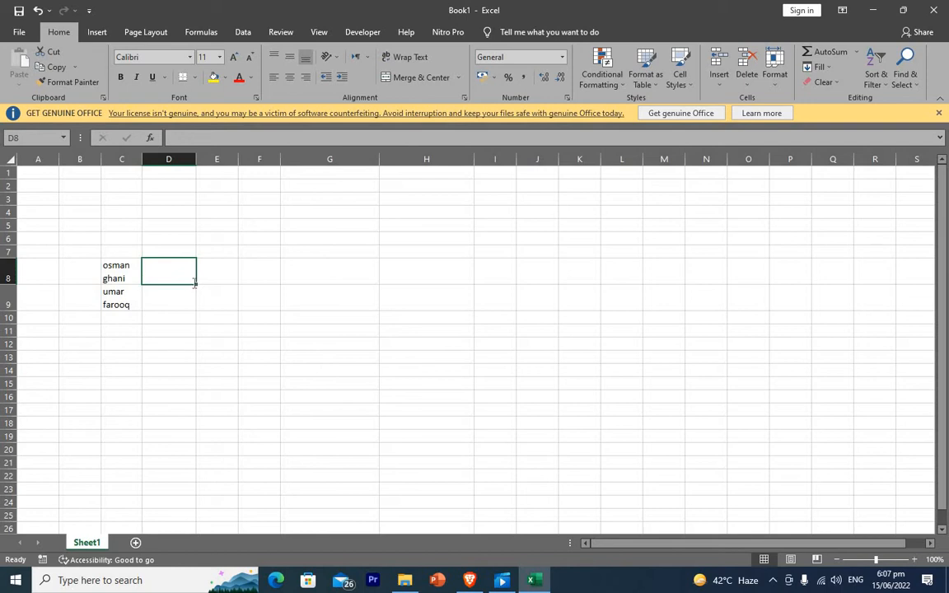
text(=trim)
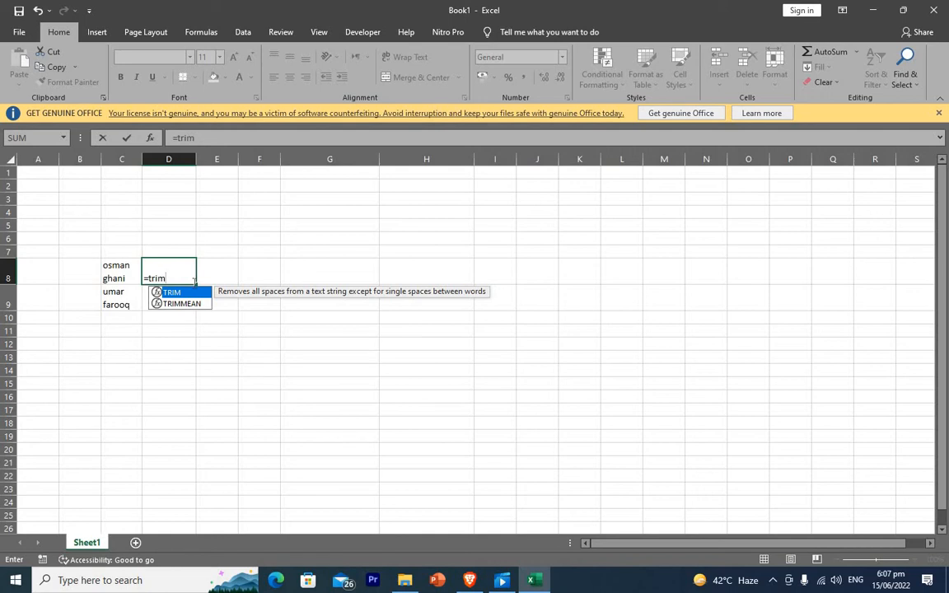
text(()
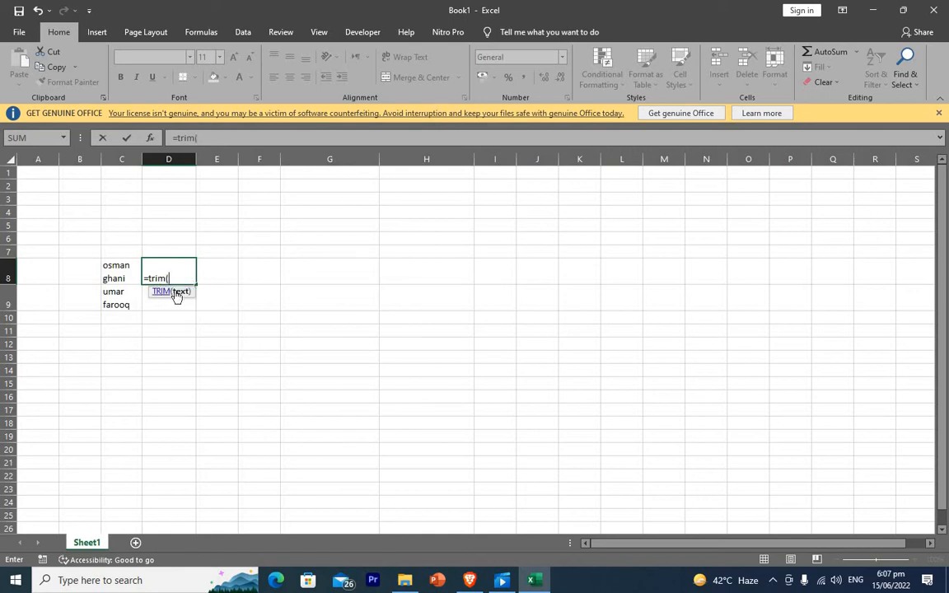
click(121, 270)
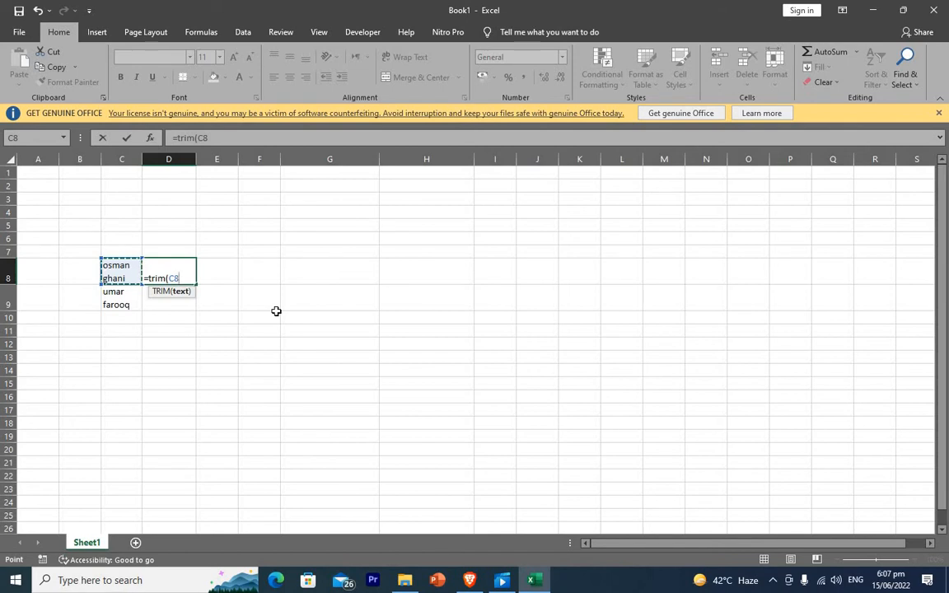
text())
key(Return)
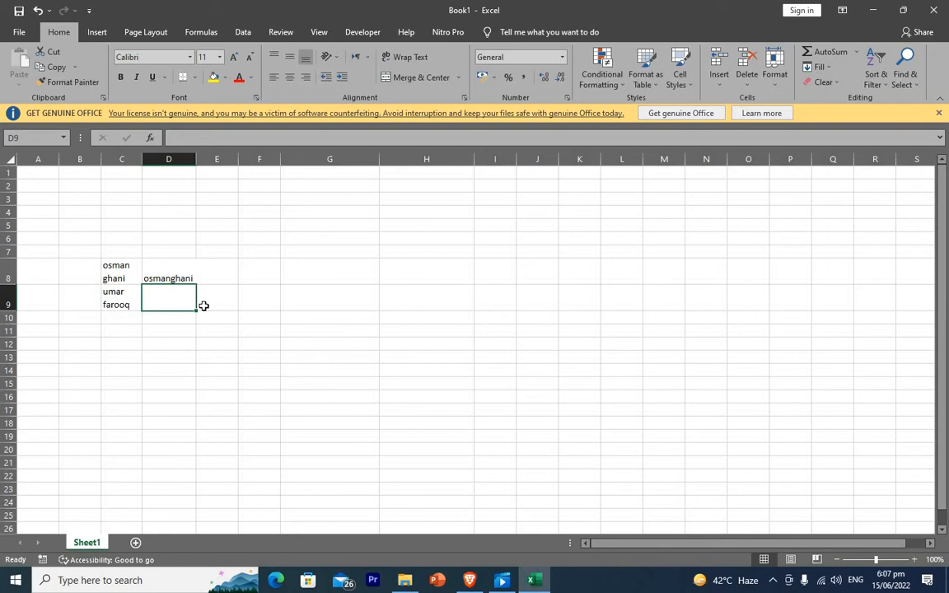
click(118, 251)
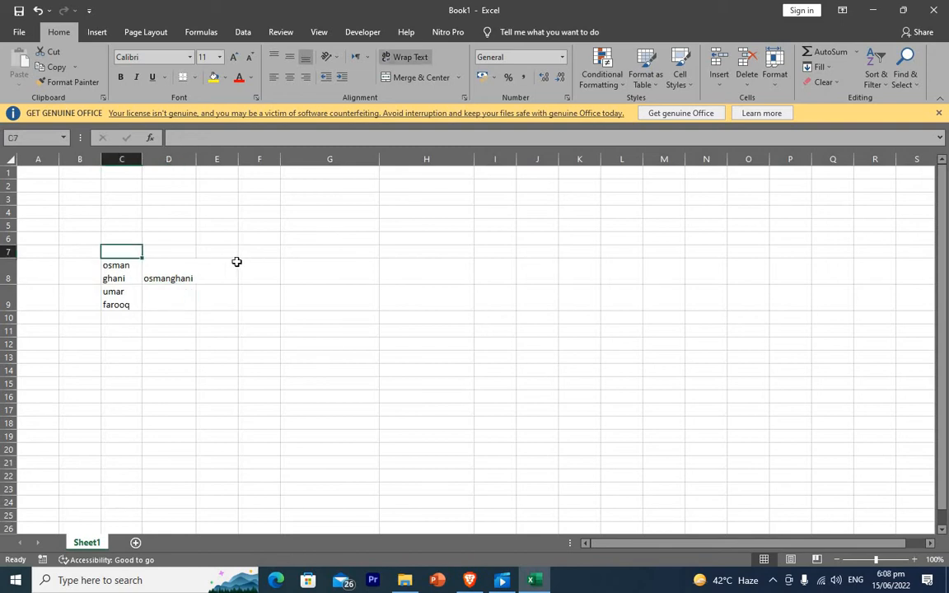
text(=len)
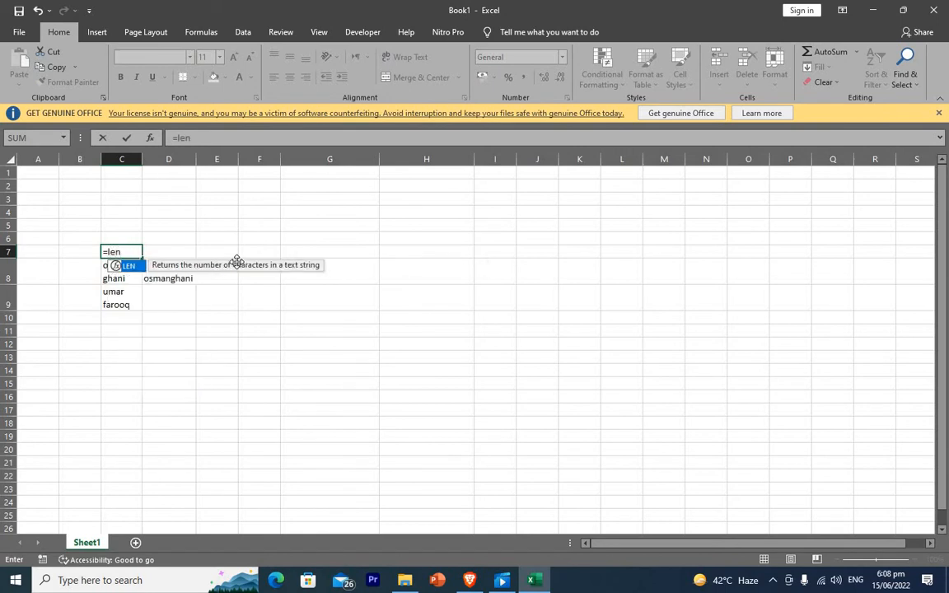
text(()
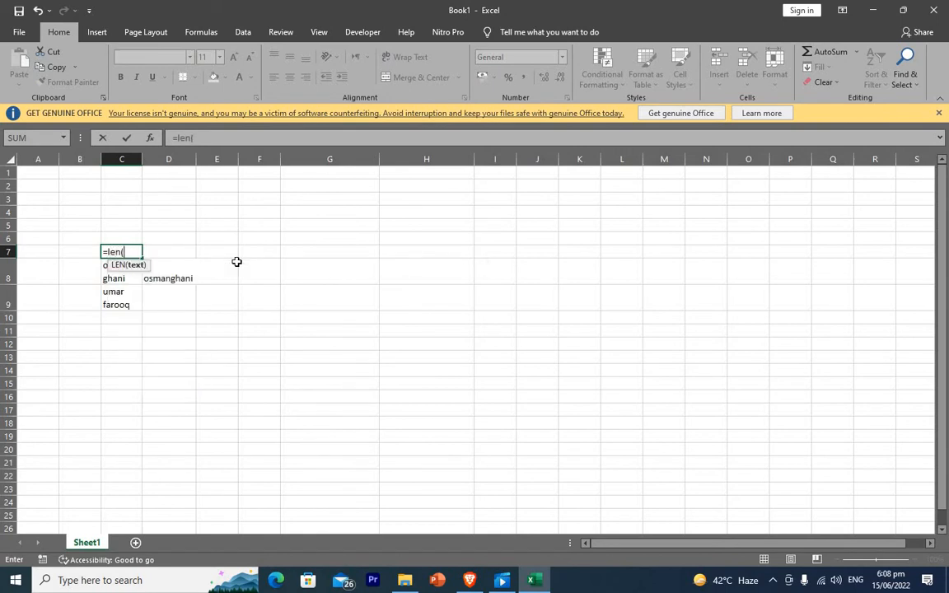
click(122, 277)
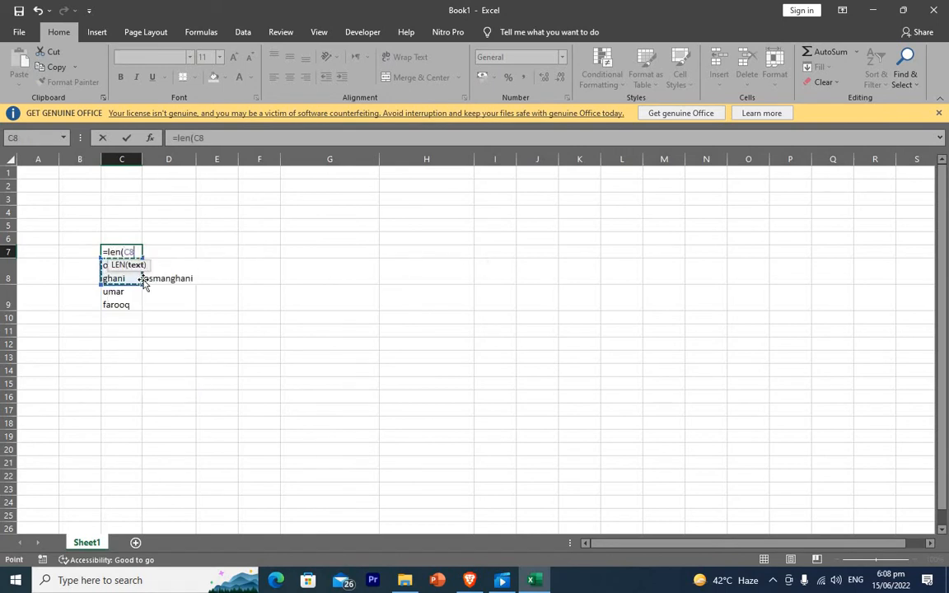
key(Return)
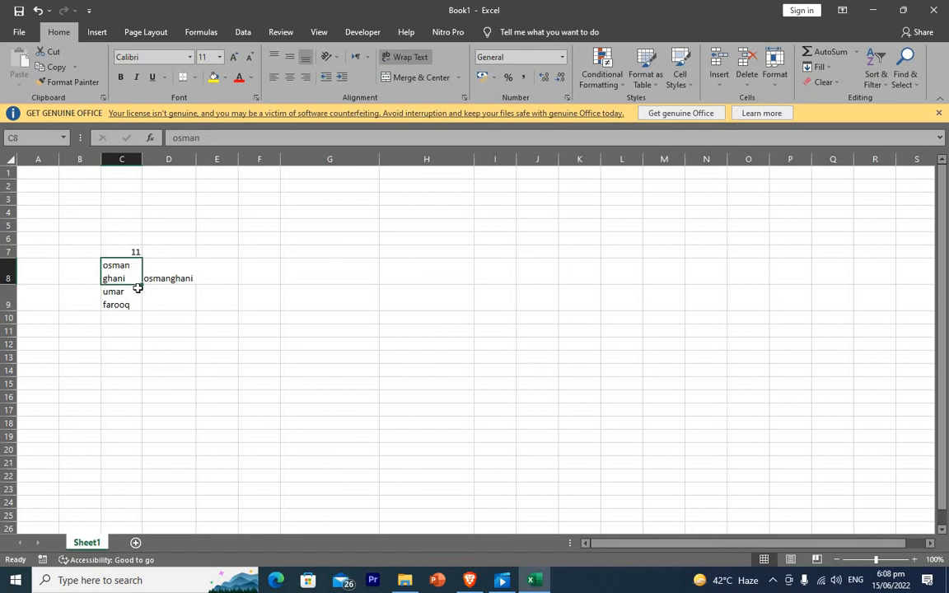
click(173, 279)
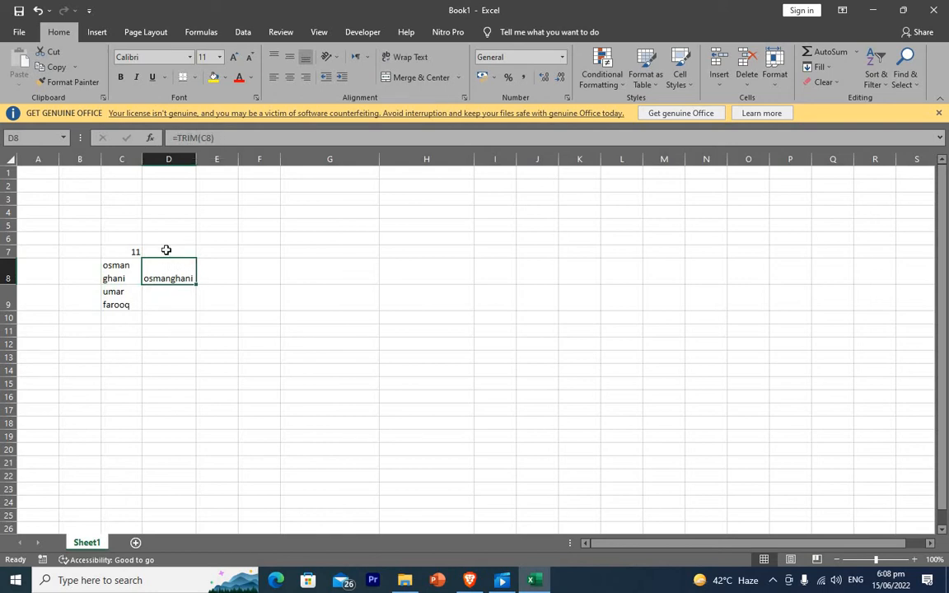
Enter =LEN(D8) in D7, giving a character count of 11.
click(165, 252)
text(=)
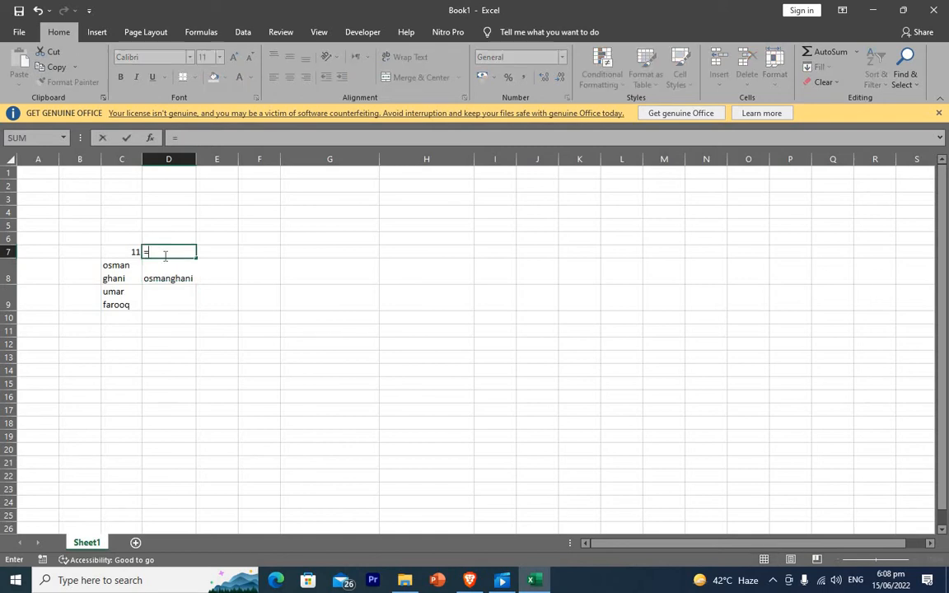
text(len()
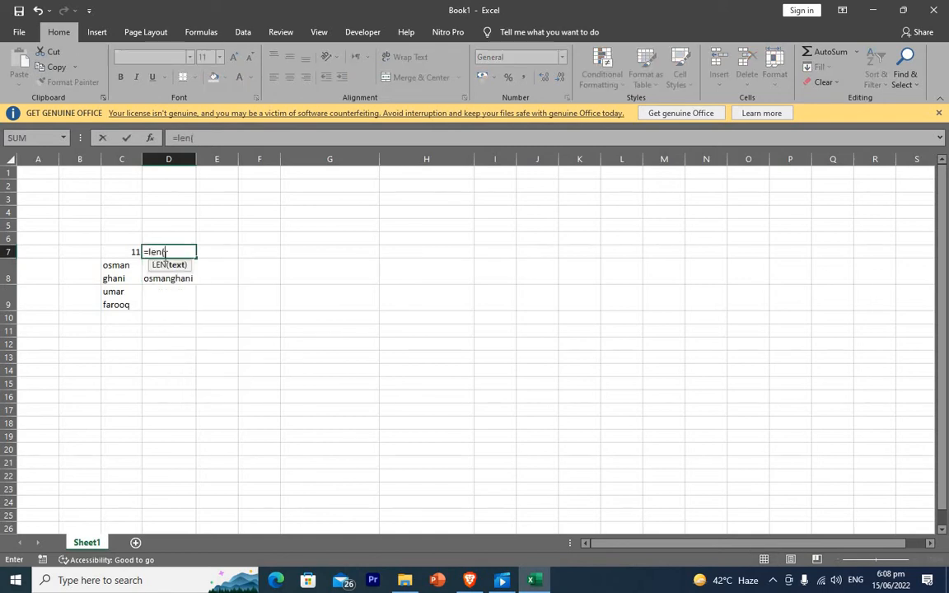
click(115, 271)
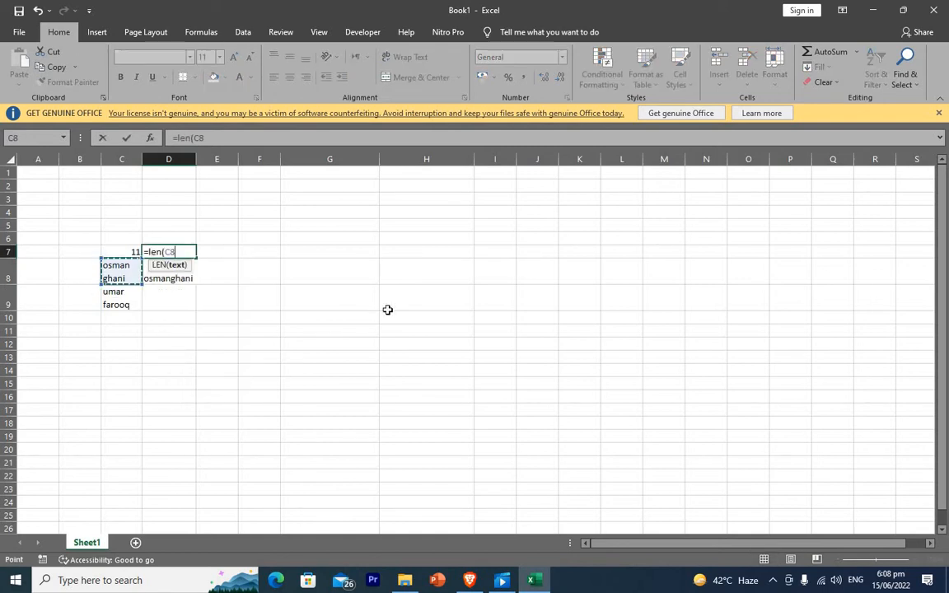
click(165, 275)
key(Return)
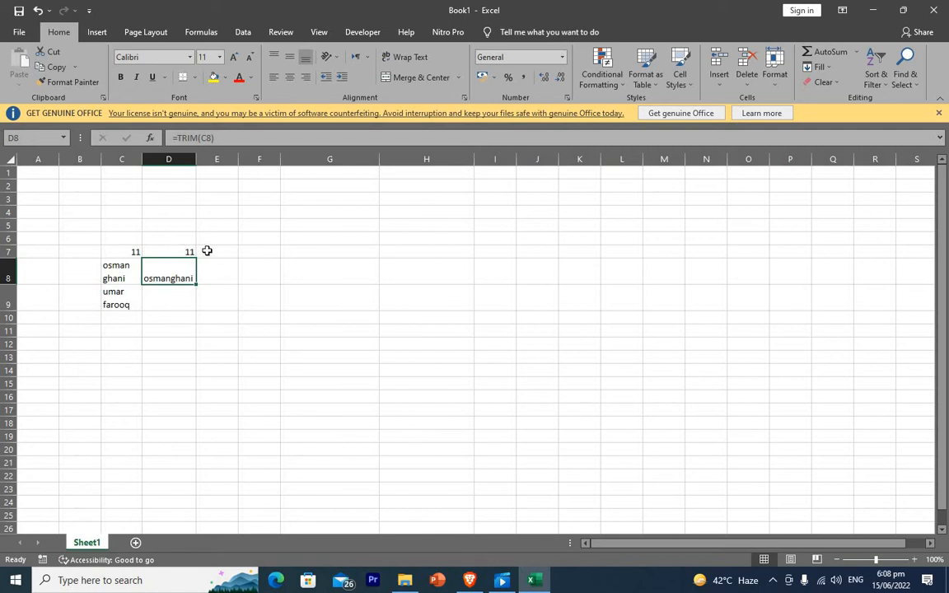
click(224, 276)
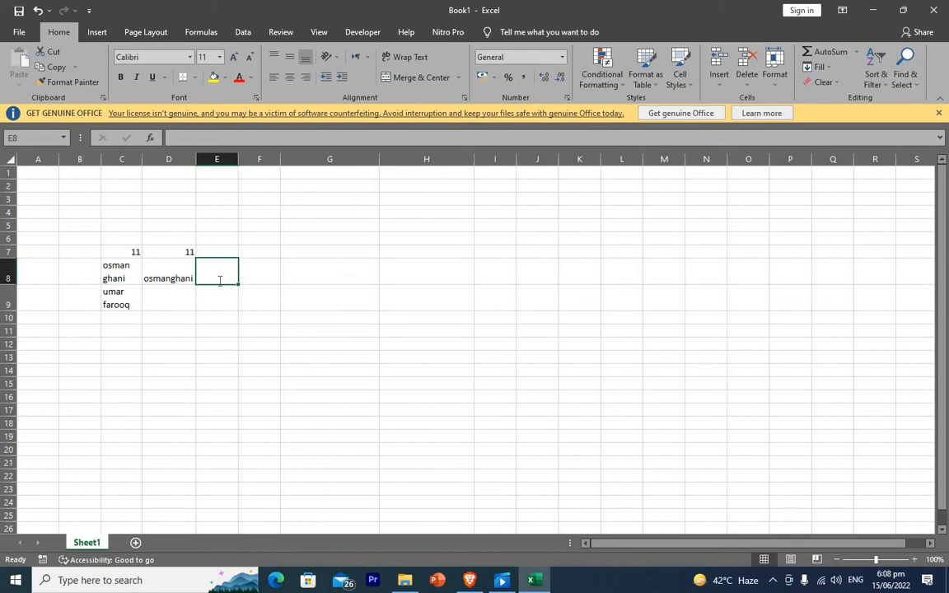
Enter =CLEAN(D8) in E8 to strip nonprintable characters from the trimmed name.
text(=clean)
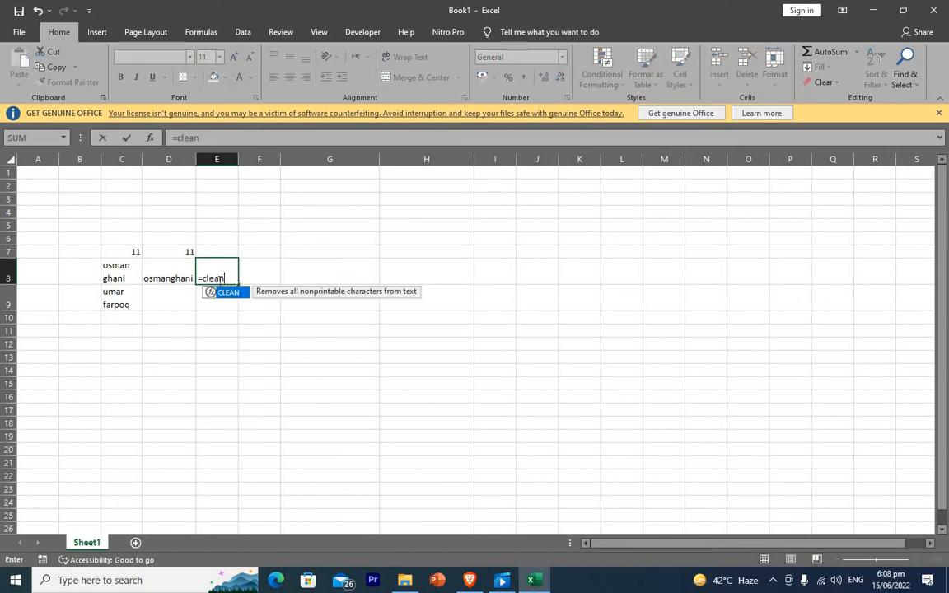
text(()
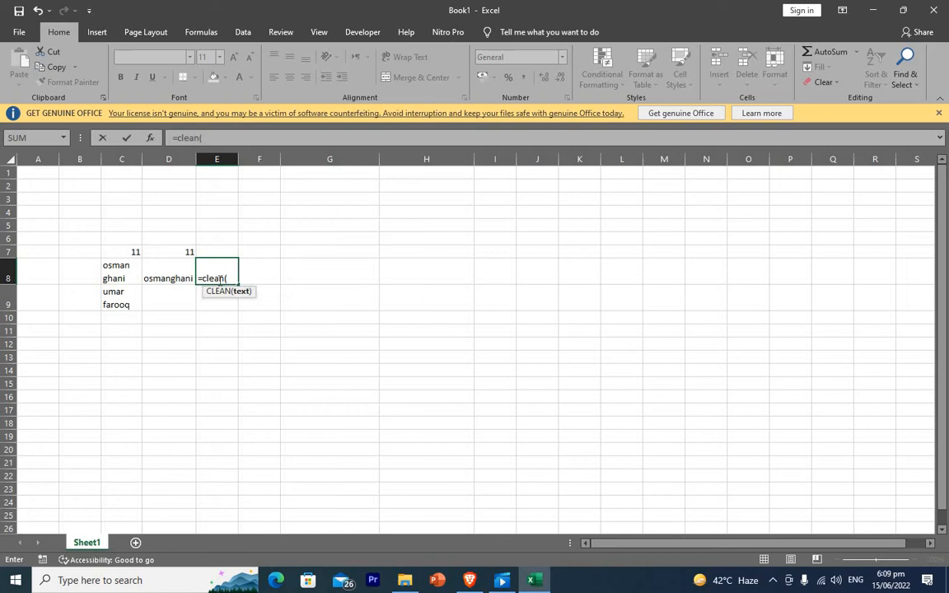
click(165, 273)
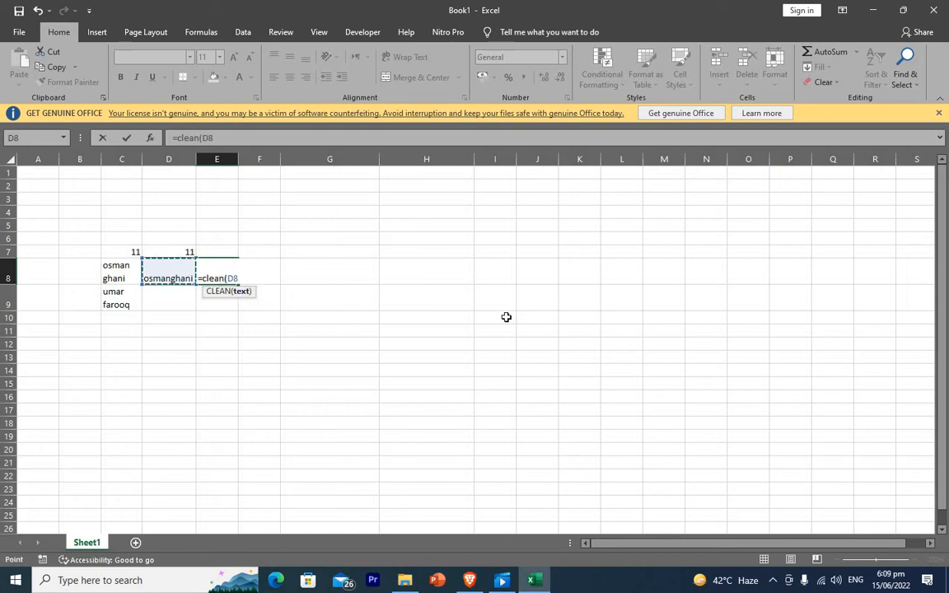
key(Return)
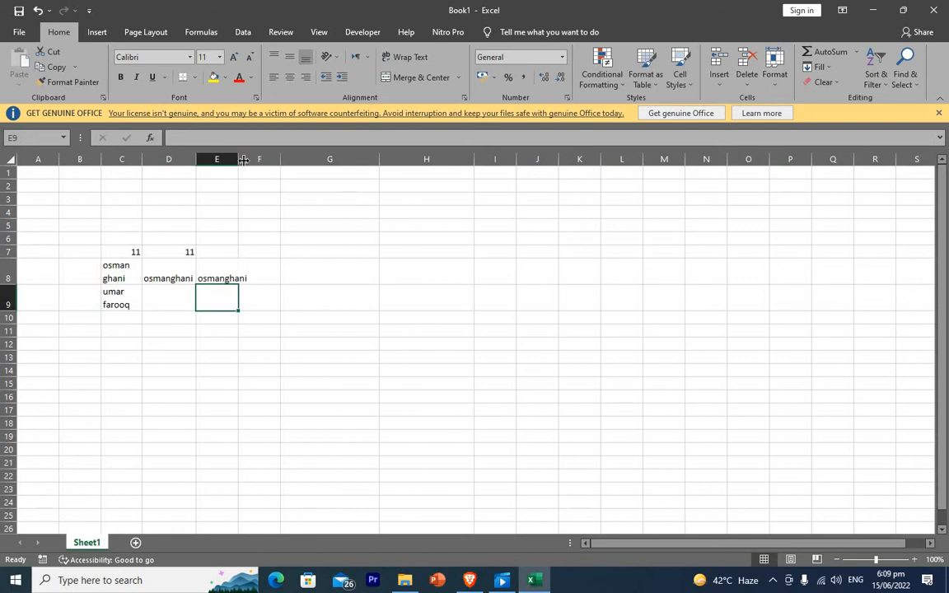
Widen column E and fill the LEN formula from D7 into E7, showing 10.
drag(244, 160, 265, 160)
click(316, 267)
click(186, 251)
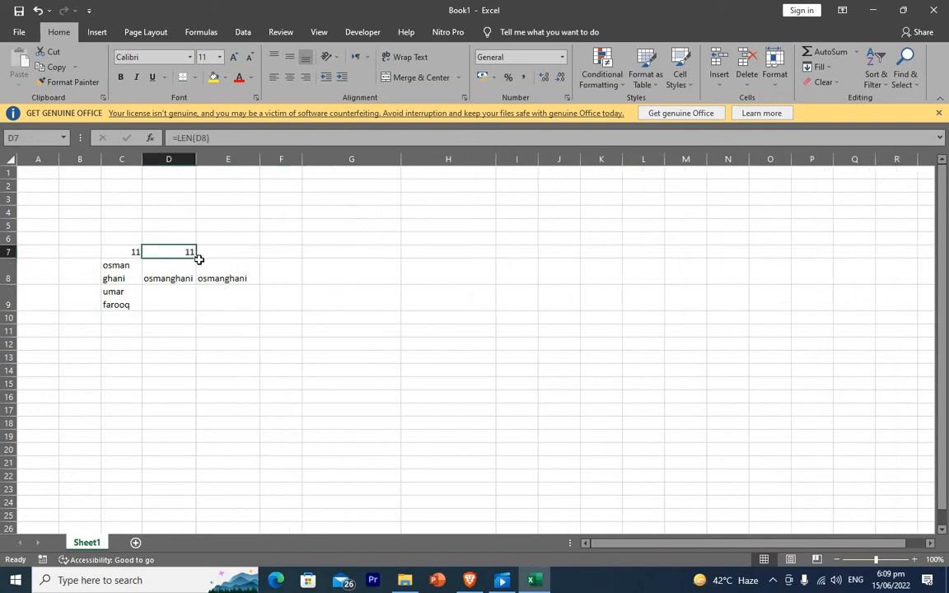
drag(196, 257, 262, 257)
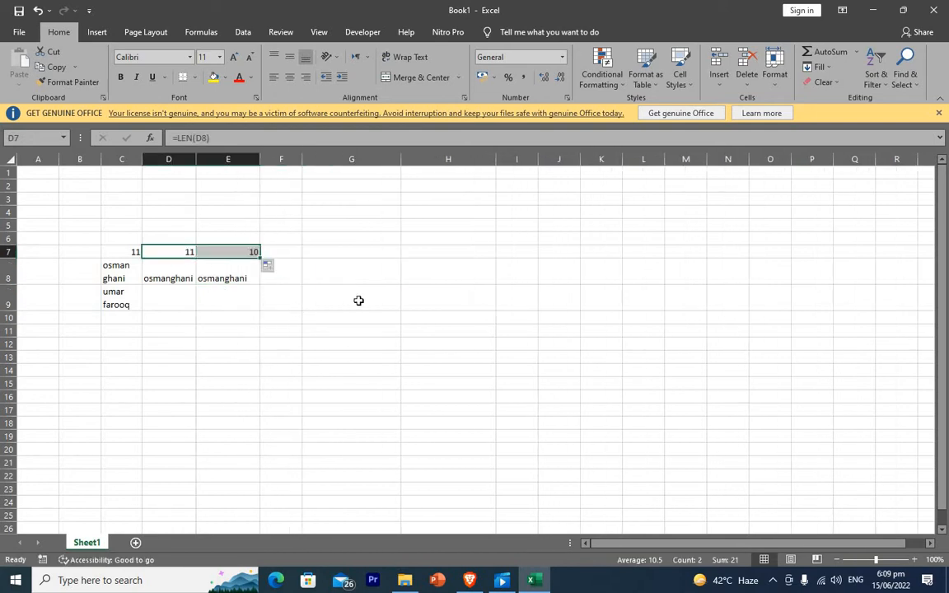
click(358, 301)
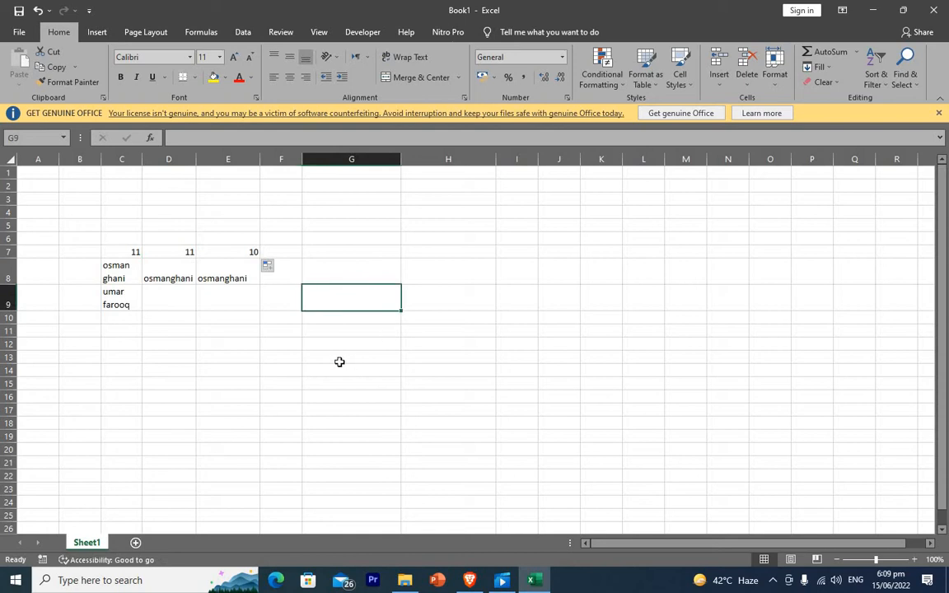
Compare the LEN, TRIM and CLEAN formulas in D7:E8, narrowing column E to fit.
click(228, 292)
click(184, 252)
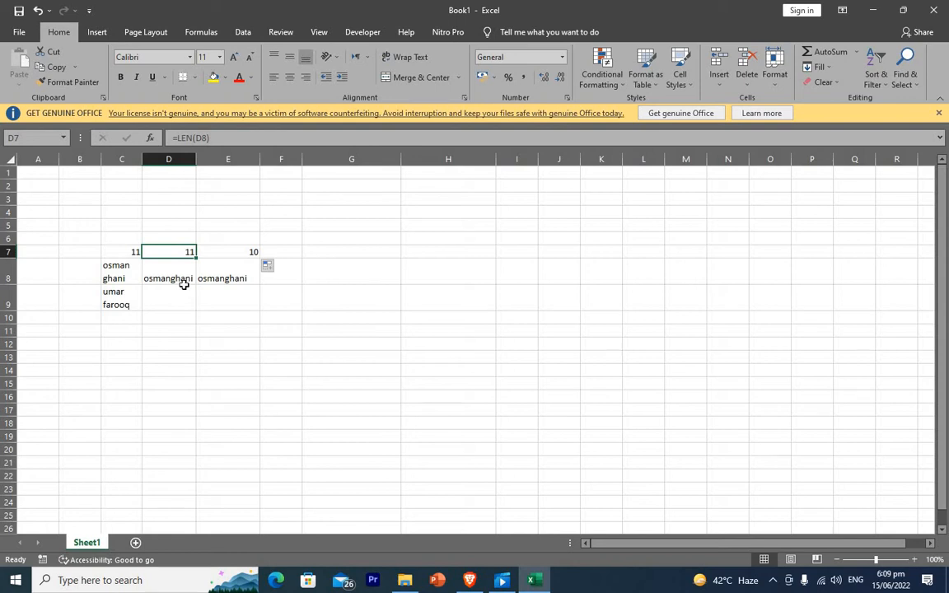
click(185, 273)
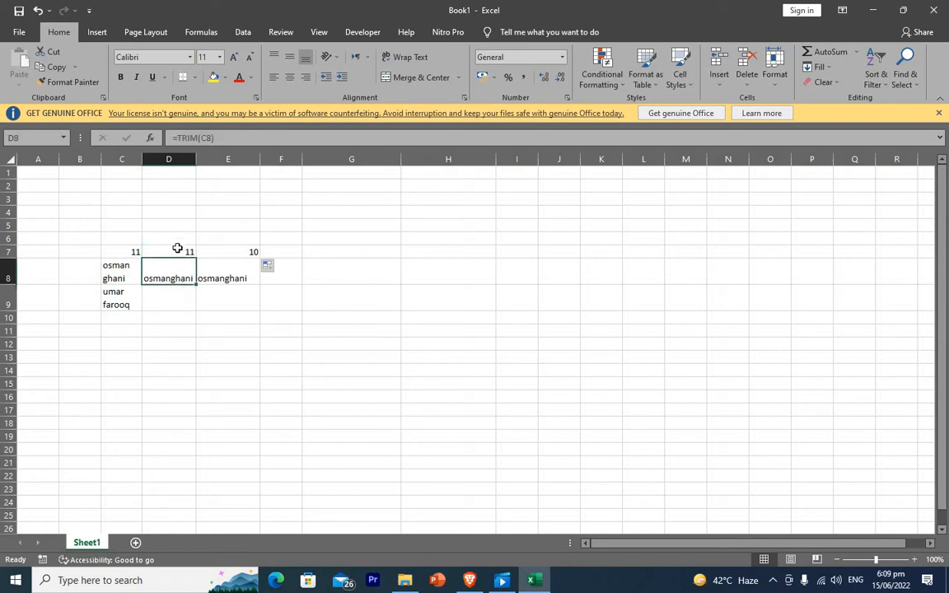
click(178, 248)
click(224, 277)
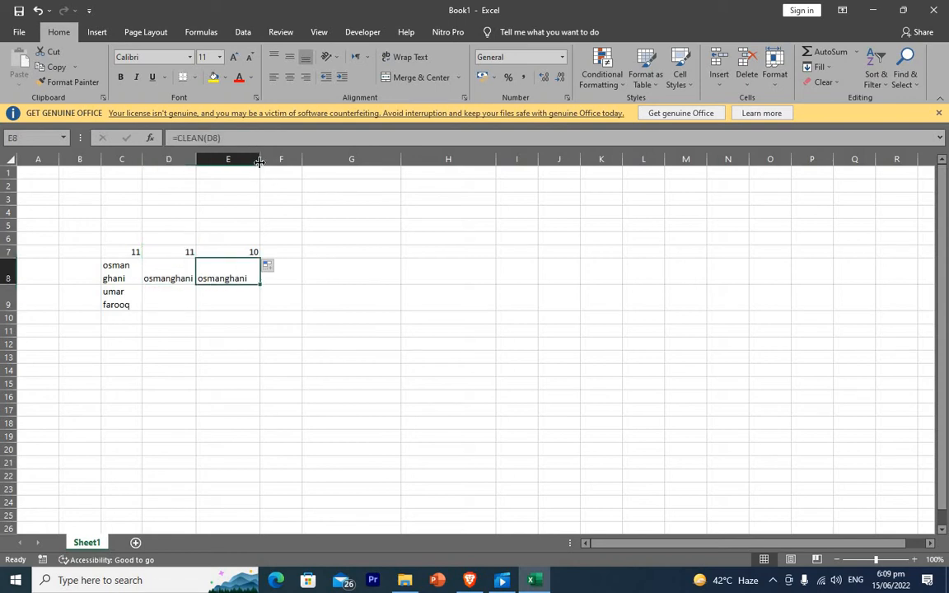
drag(259, 165, 251, 165)
click(234, 253)
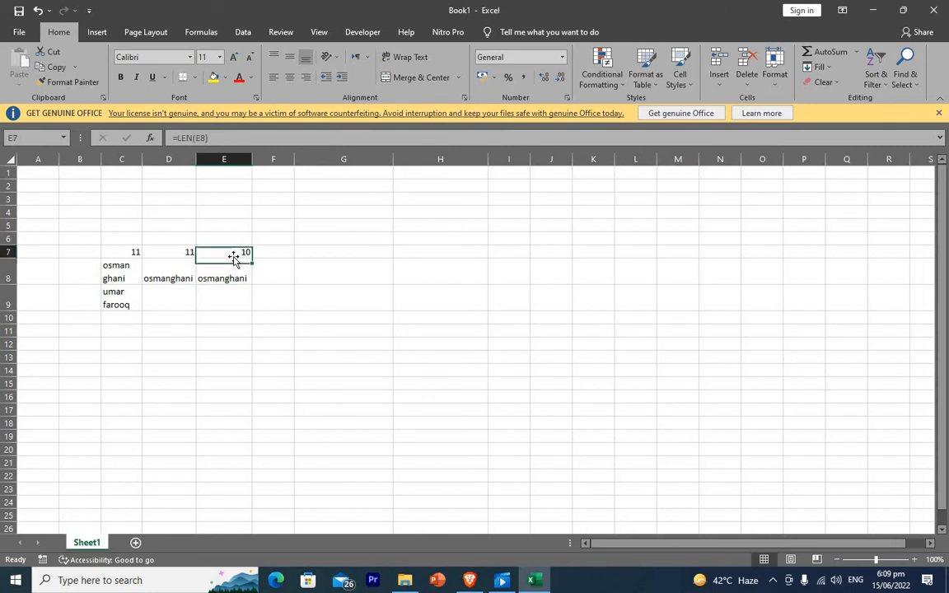
click(236, 315)
click(220, 272)
click(169, 278)
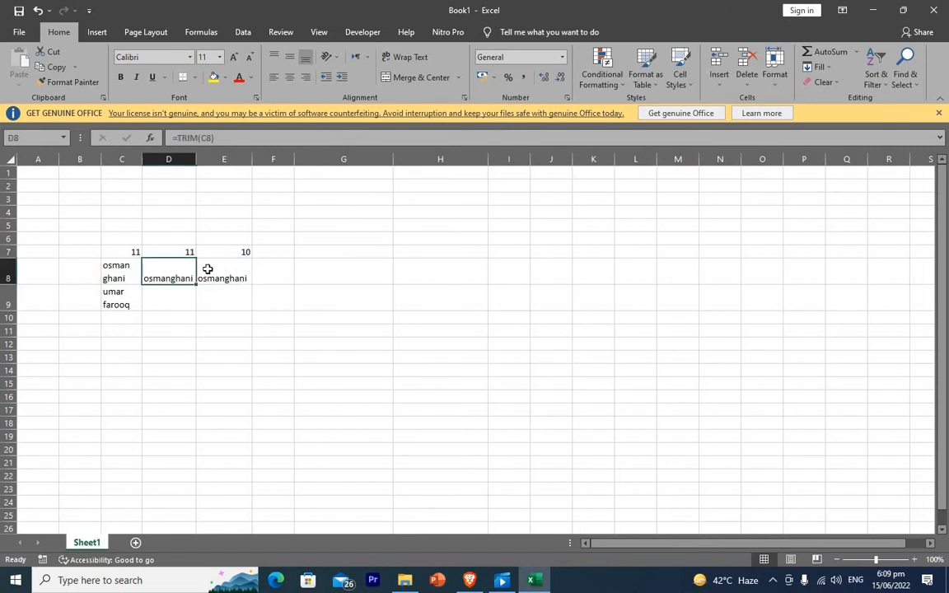
click(210, 276)
click(173, 278)
click(222, 276)
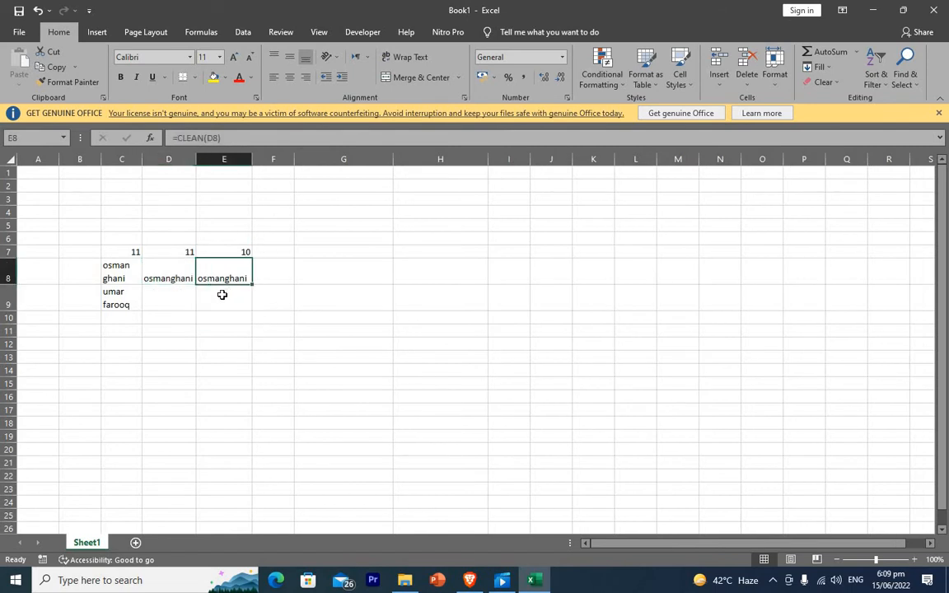
click(173, 275)
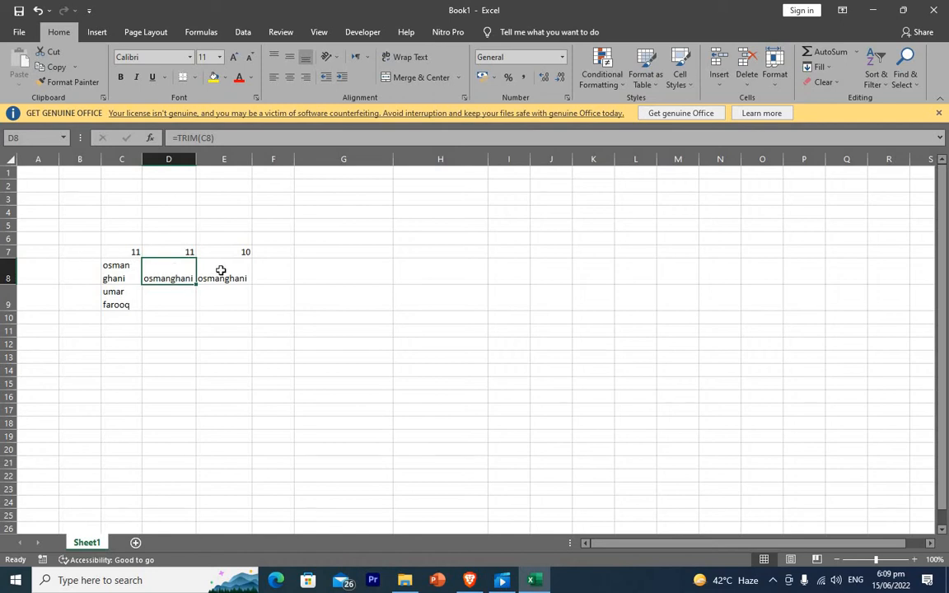
click(224, 272)
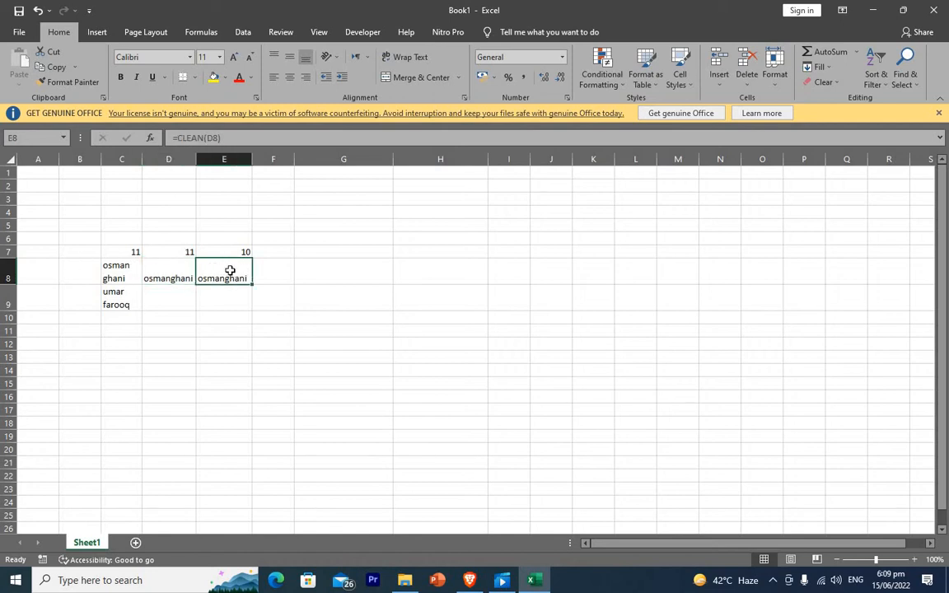
click(278, 299)
click(234, 251)
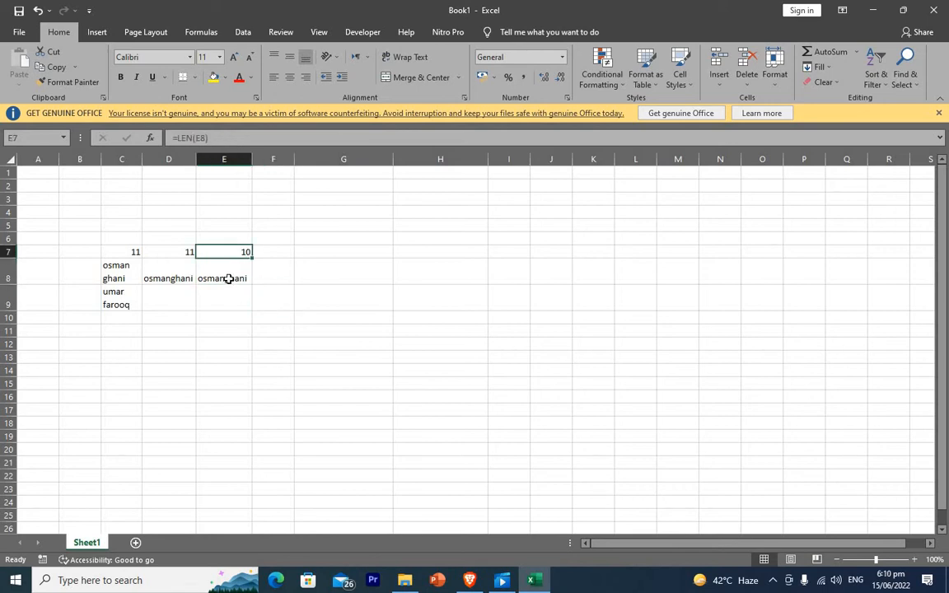
click(229, 278)
click(245, 251)
click(193, 277)
click(229, 272)
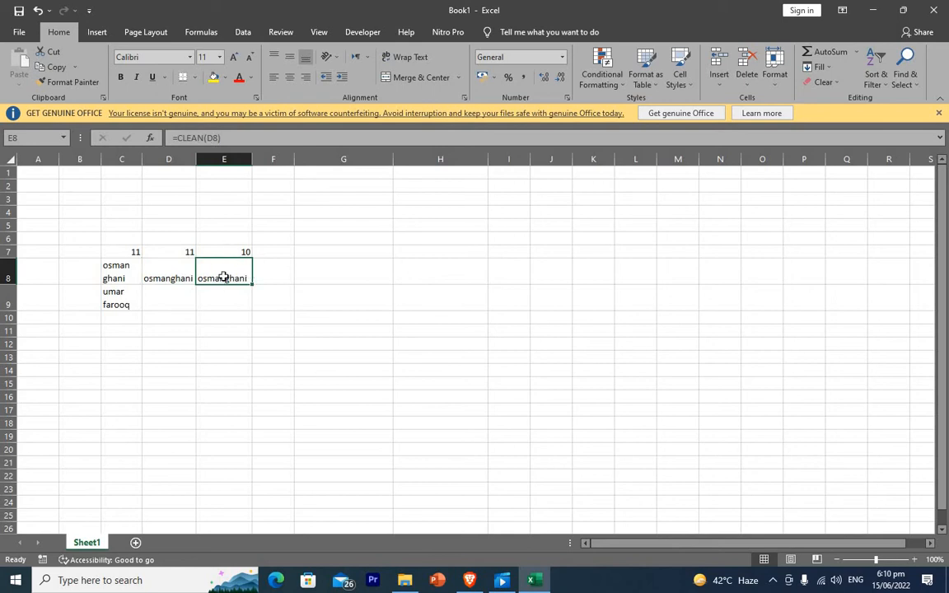
click(298, 304)
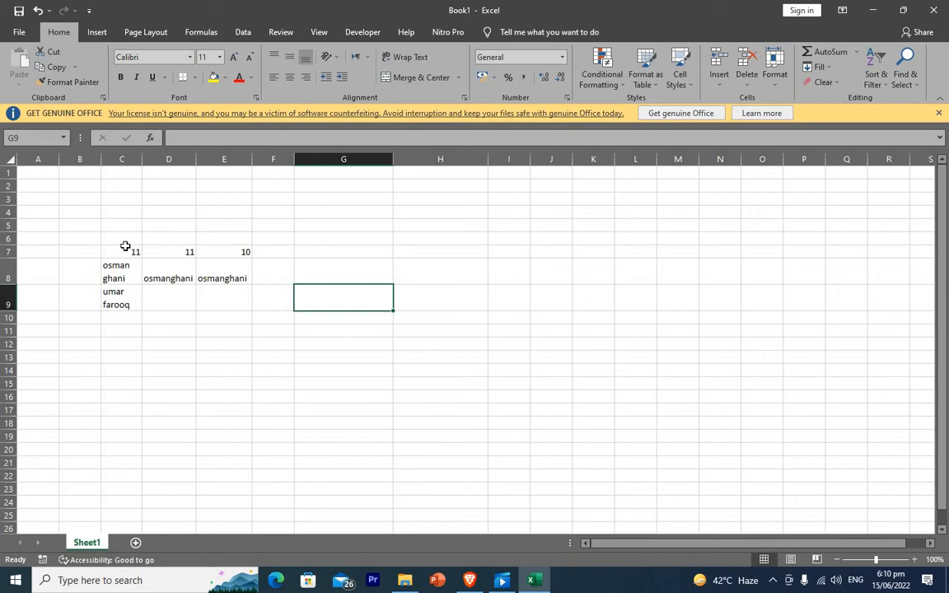
click(230, 280)
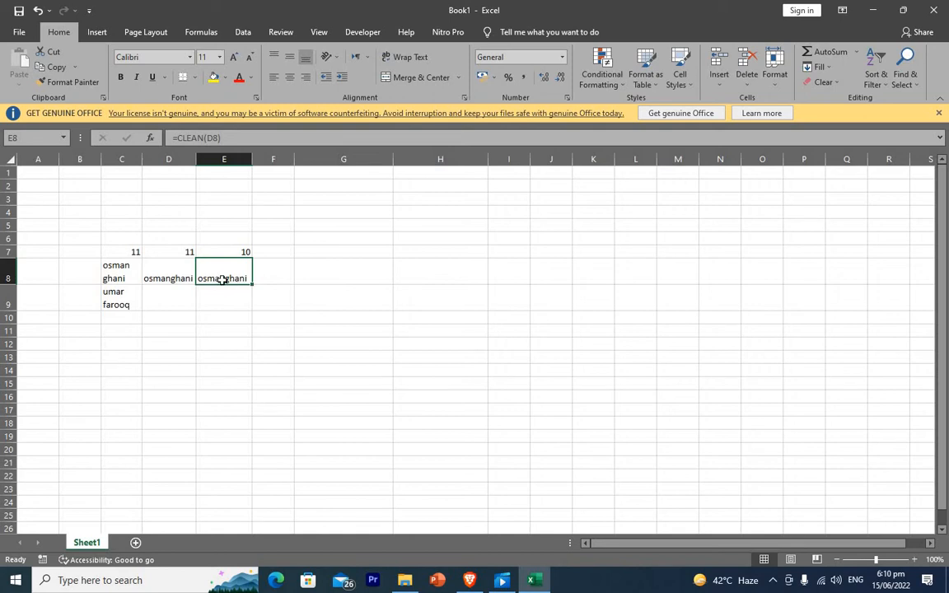
click(342, 341)
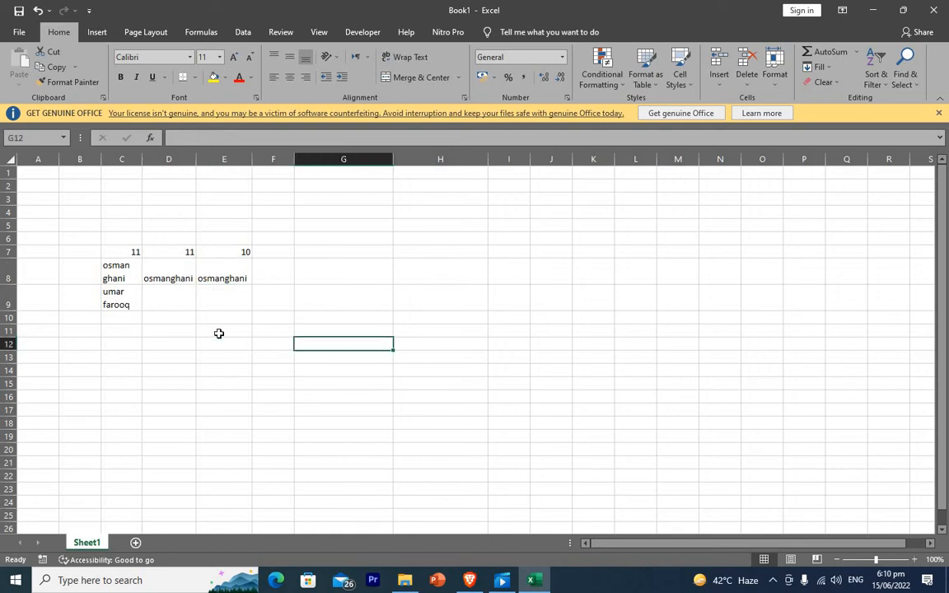
click(113, 276)
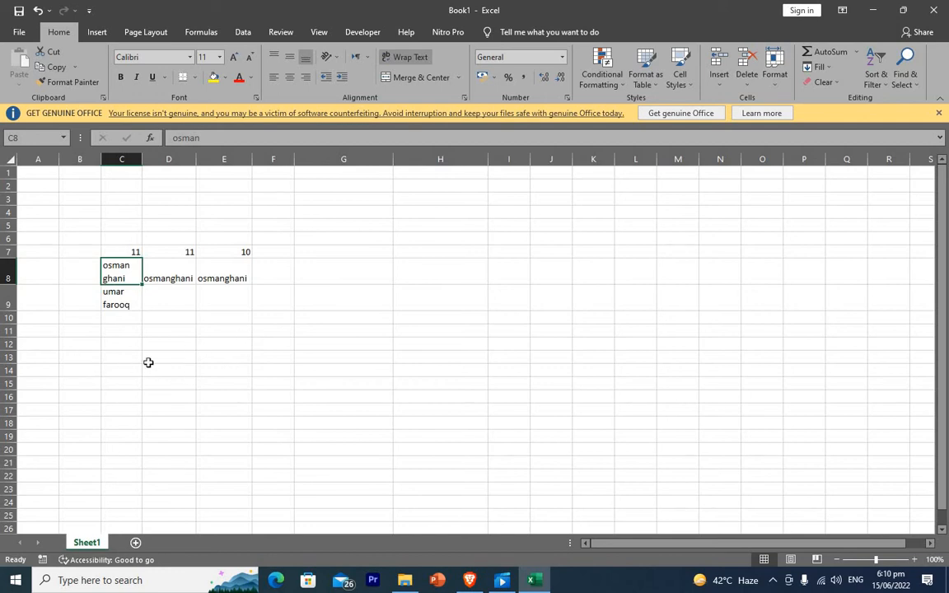
Make cell B13 hold only a line break character and check its contents.
click(92, 358)
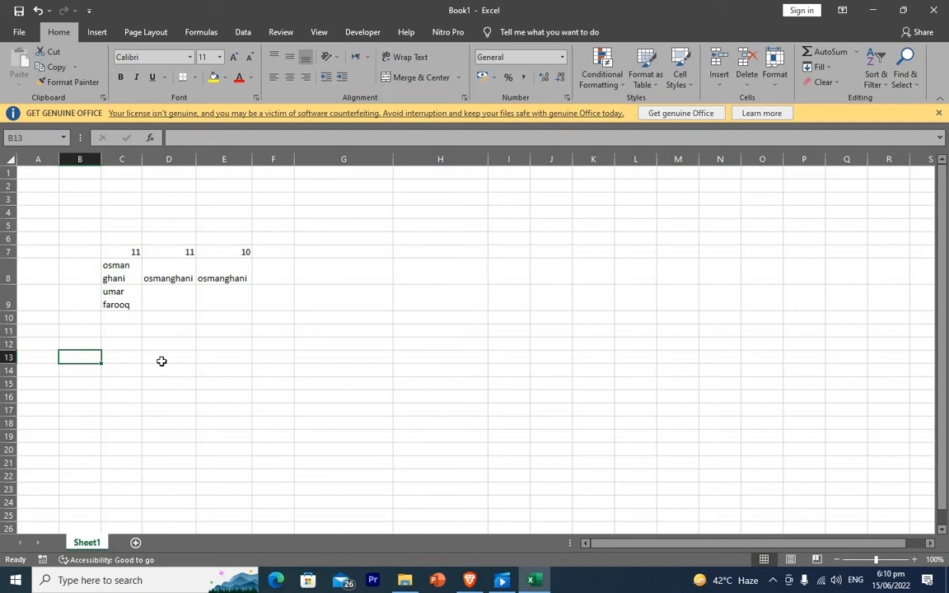
key(shift+Right)
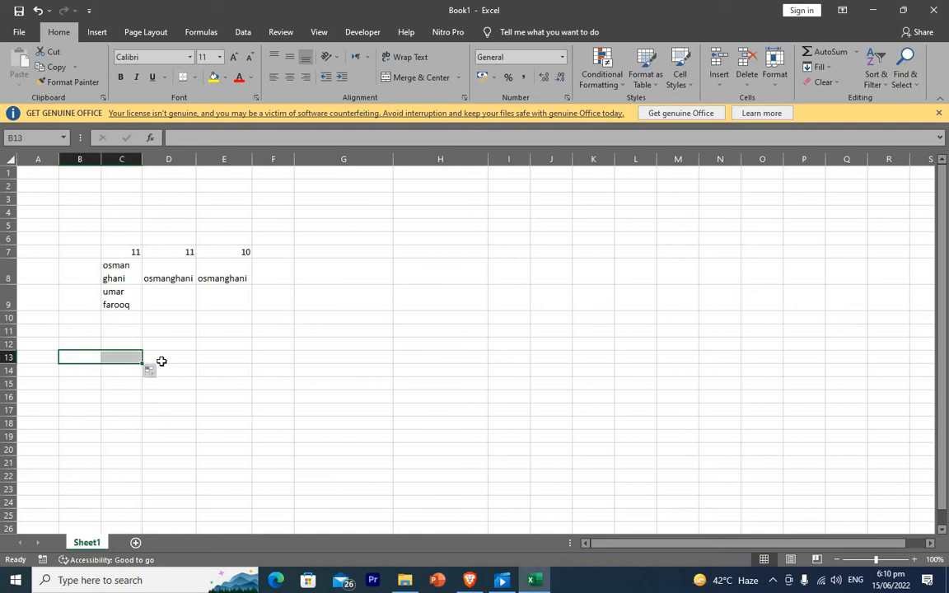
key(BackSpace)
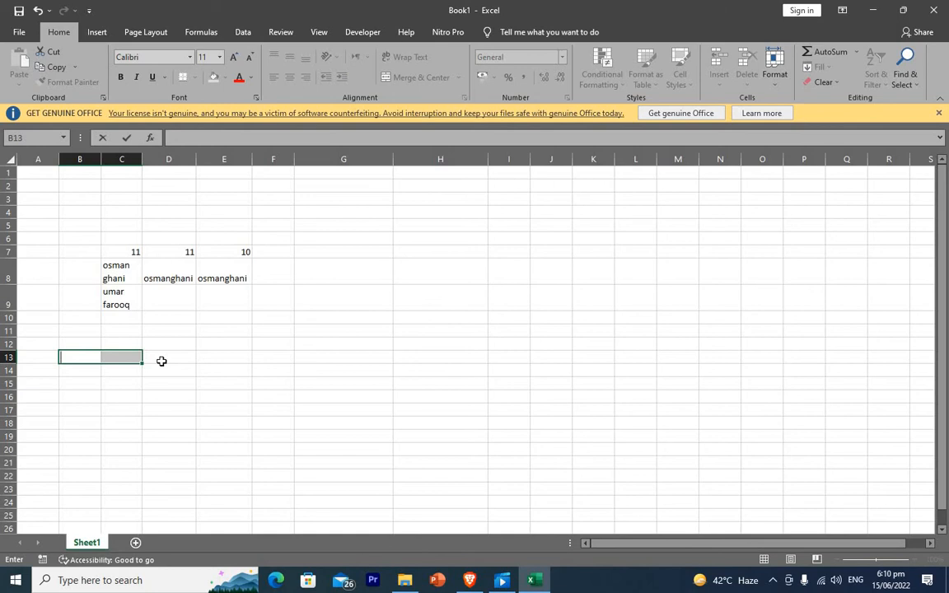
key(alt+Return)
click(440, 423)
click(99, 364)
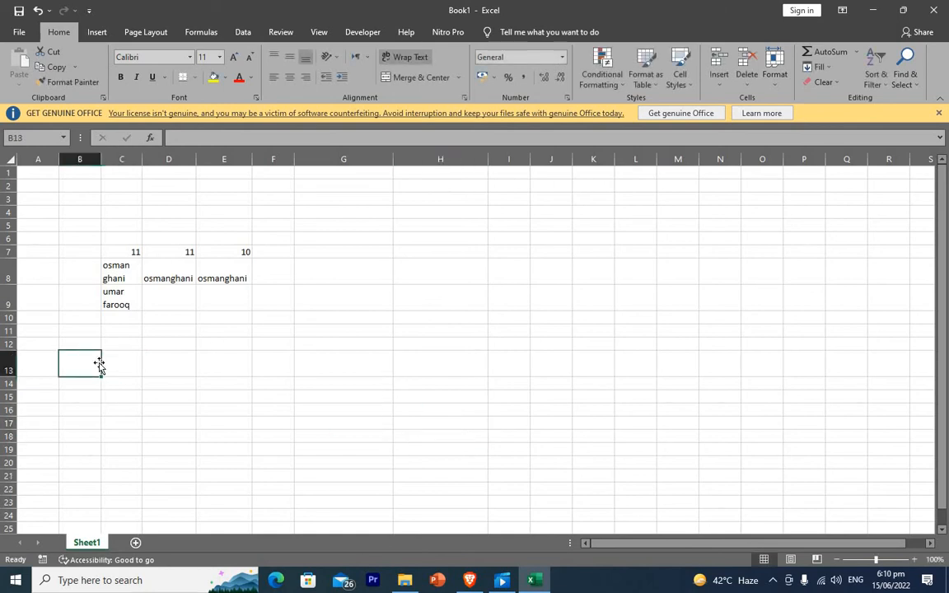
click(152, 369)
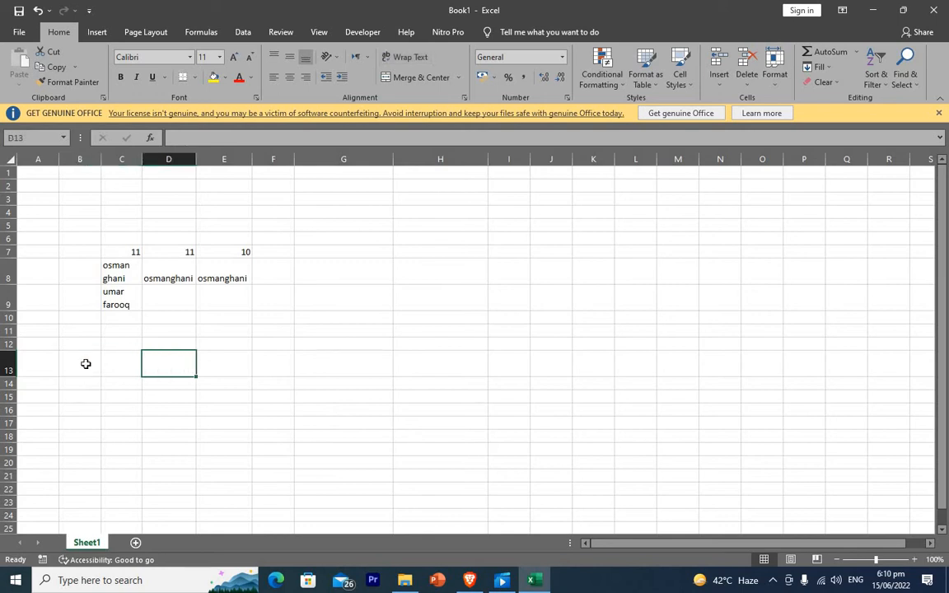
click(85, 363)
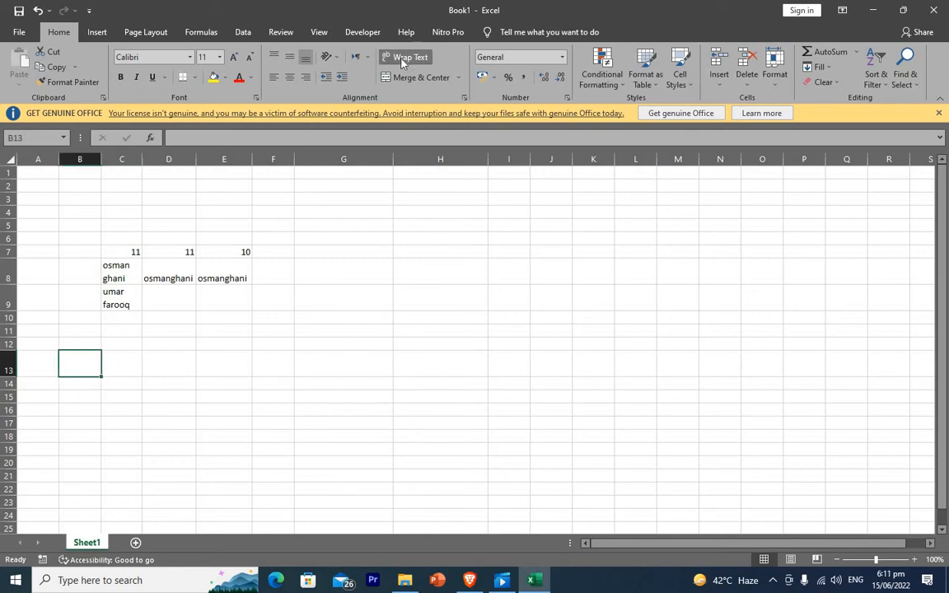
click(660, 293)
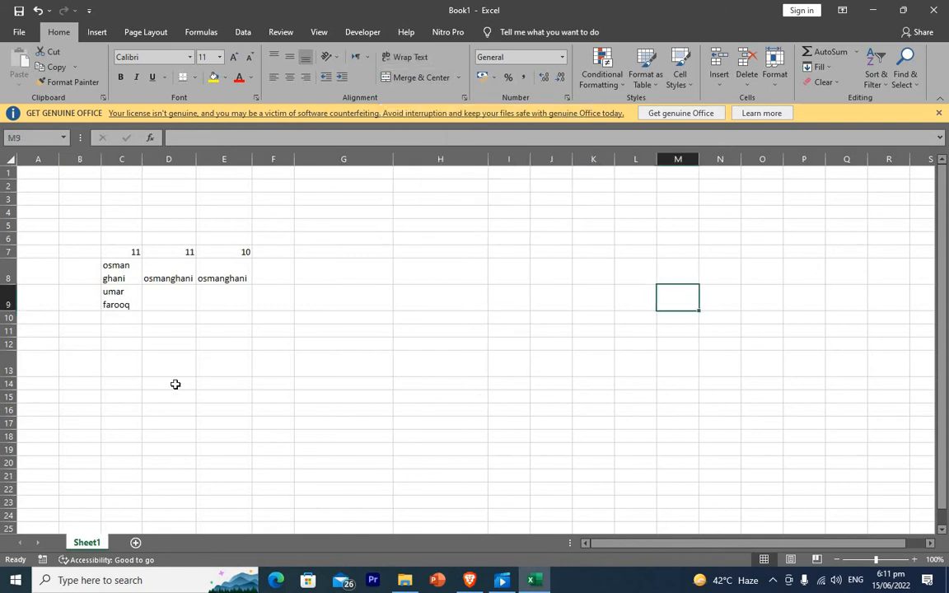
click(82, 363)
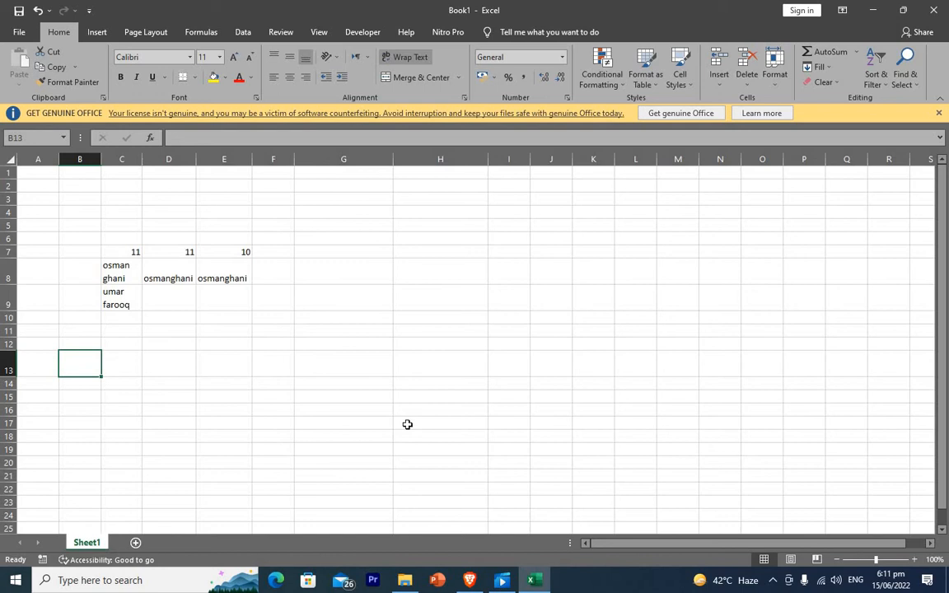
click(177, 366)
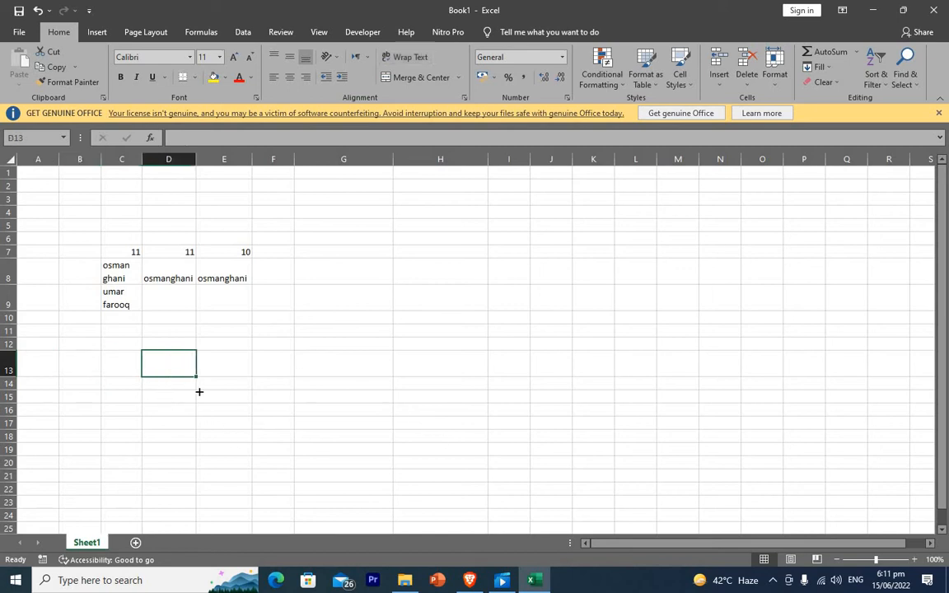
Enter =CODE(B13) in D14, returning 10.
click(181, 379)
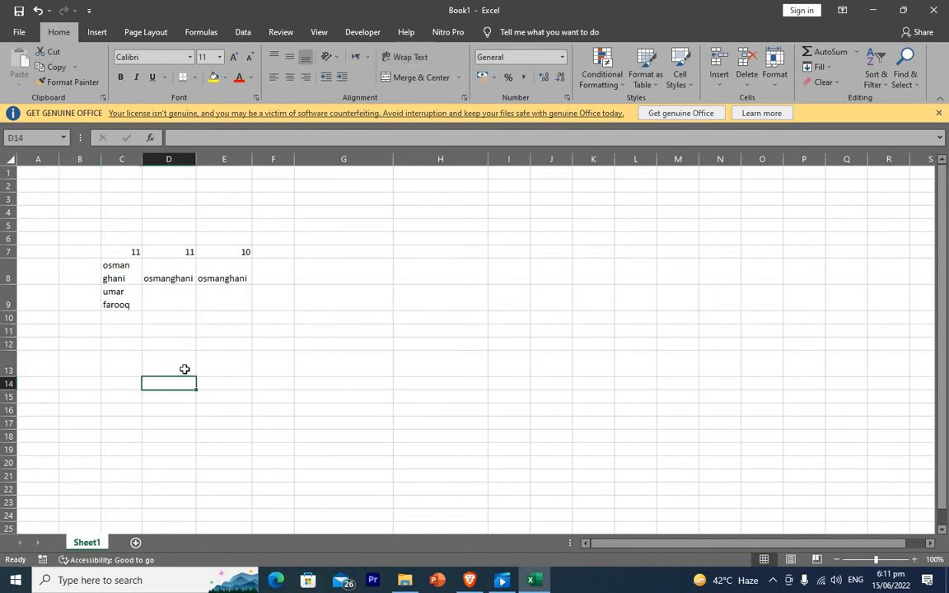
text(=code)
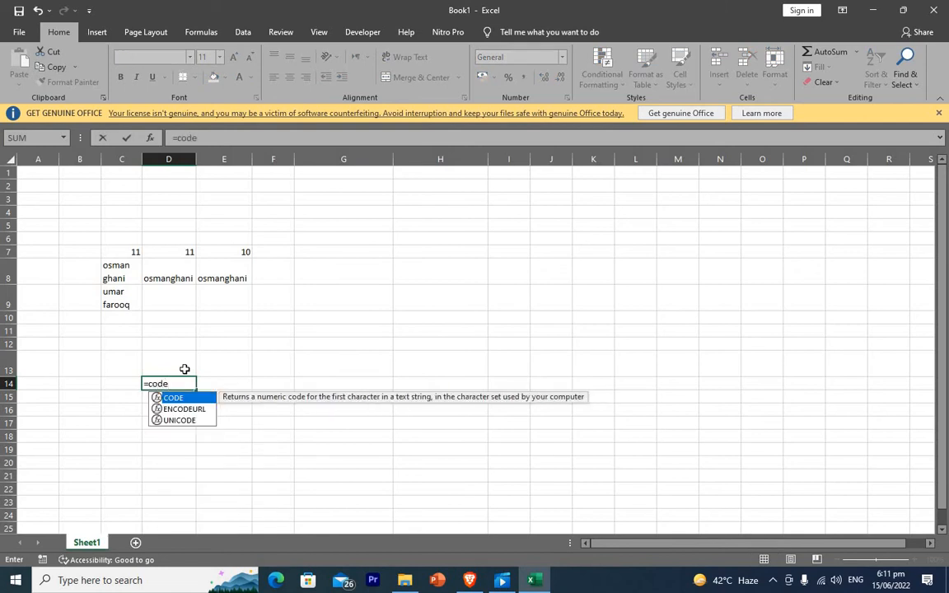
text(()
click(82, 359)
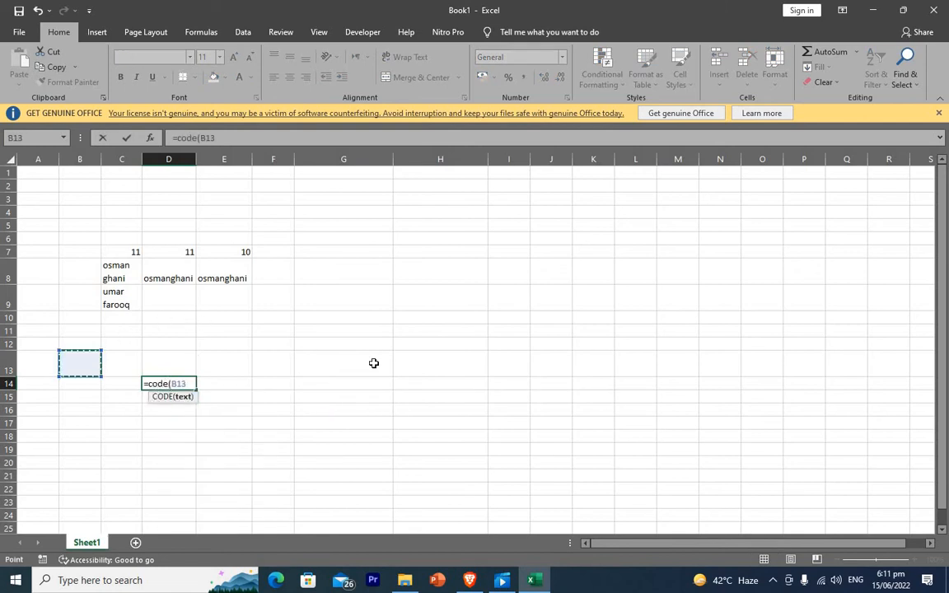
key(Return)
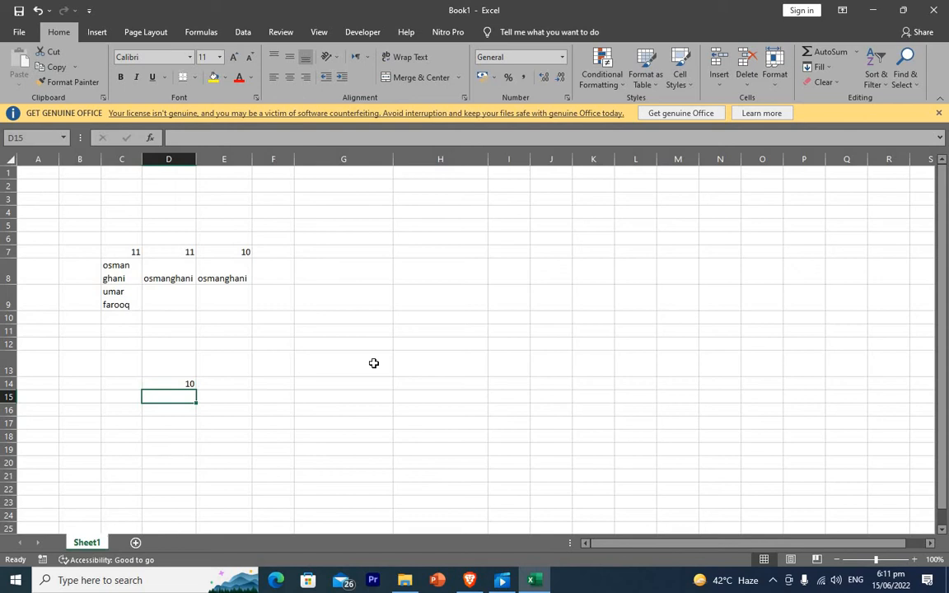
Put 65 in C16 and =CHAR(C16) in D16, returning the letter A.
click(383, 383)
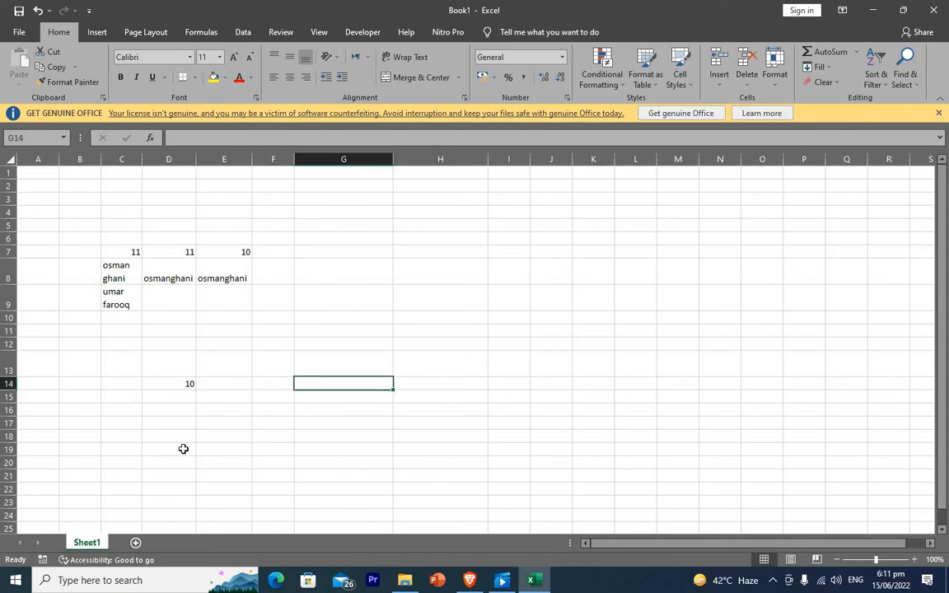
click(123, 410)
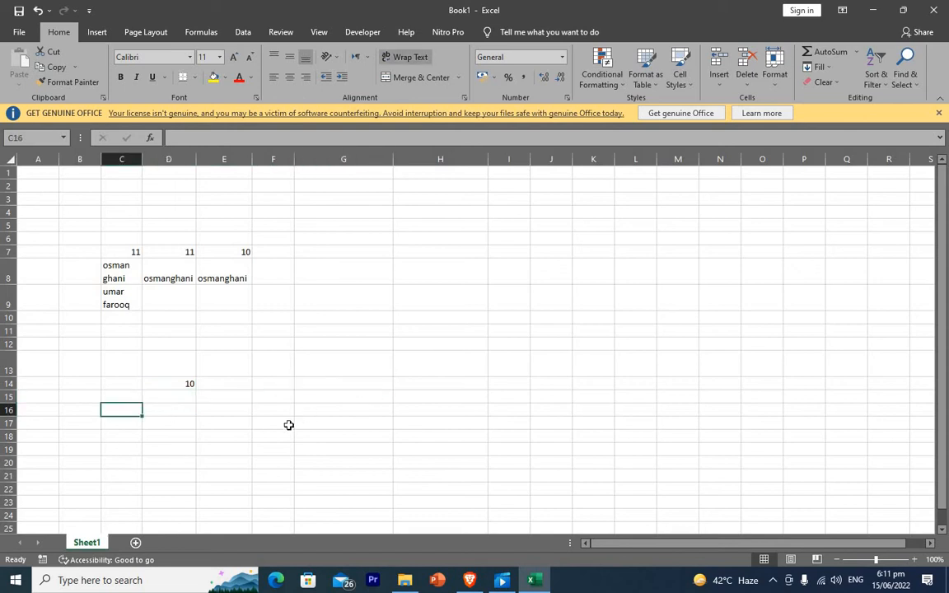
text(65)
key(Return)
key(Up)
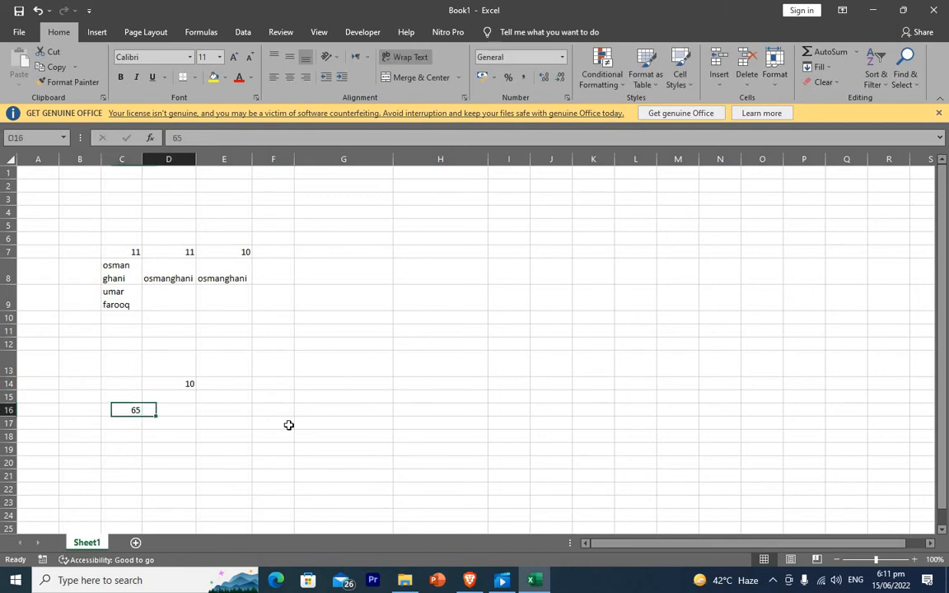
key(Right)
text(=)
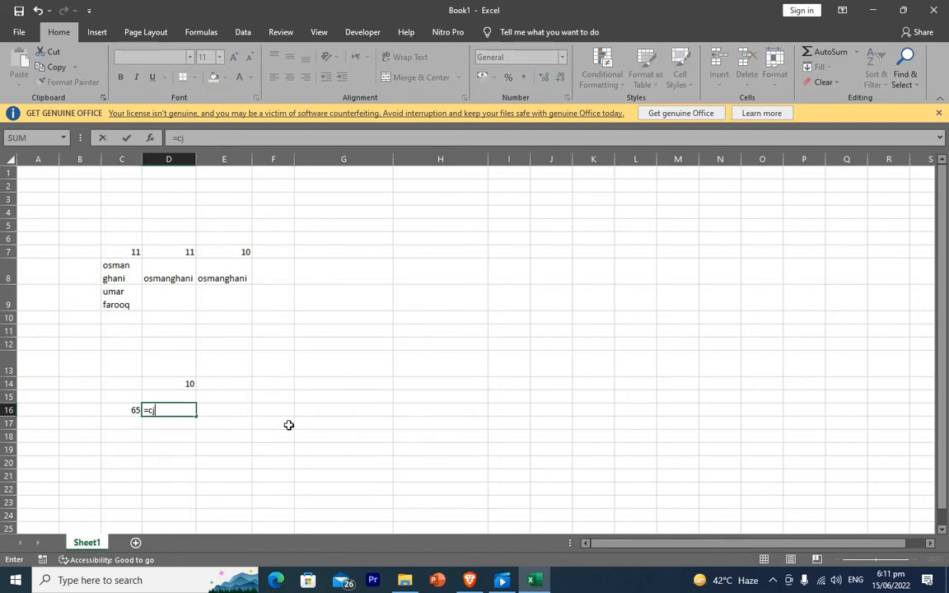
text(c)
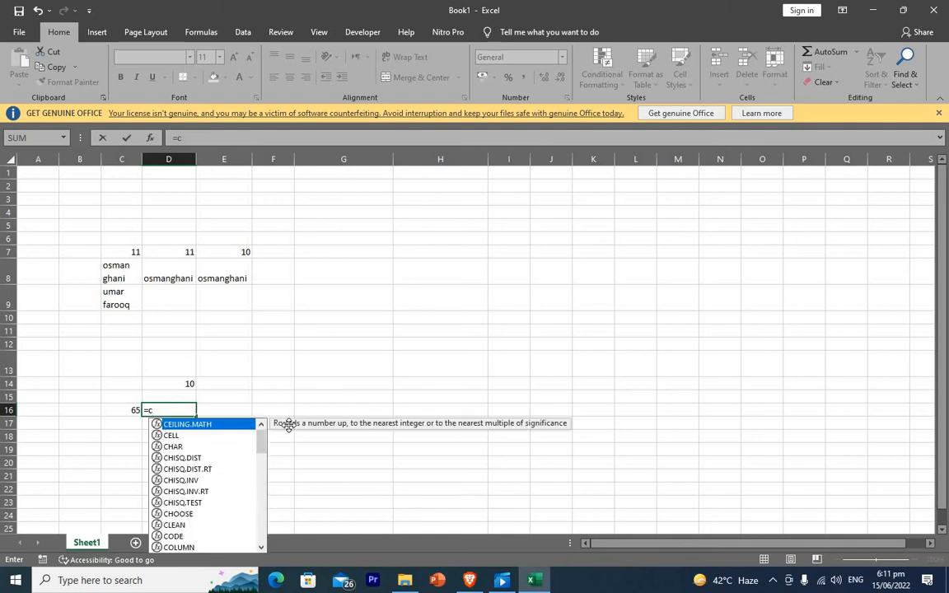
text(har)
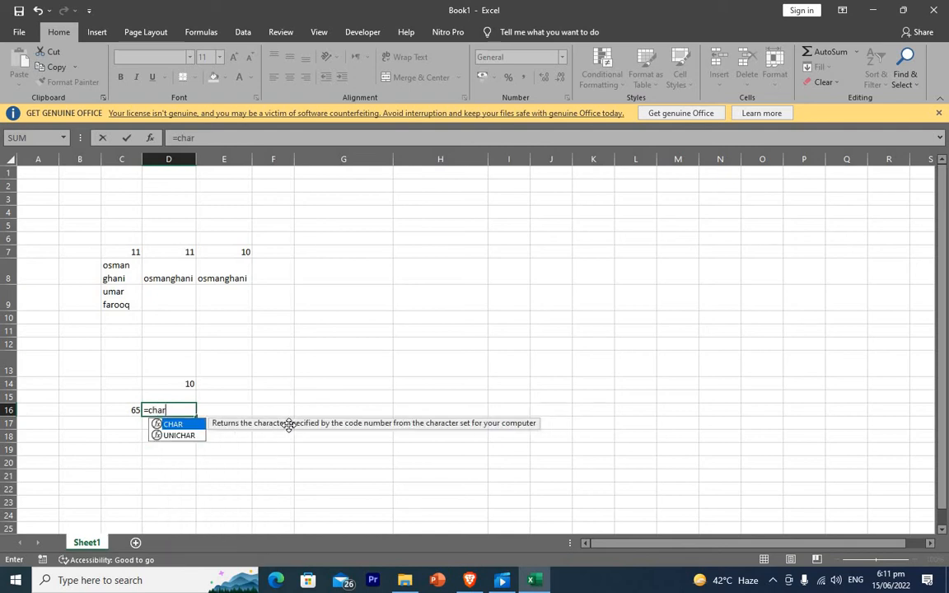
text(()
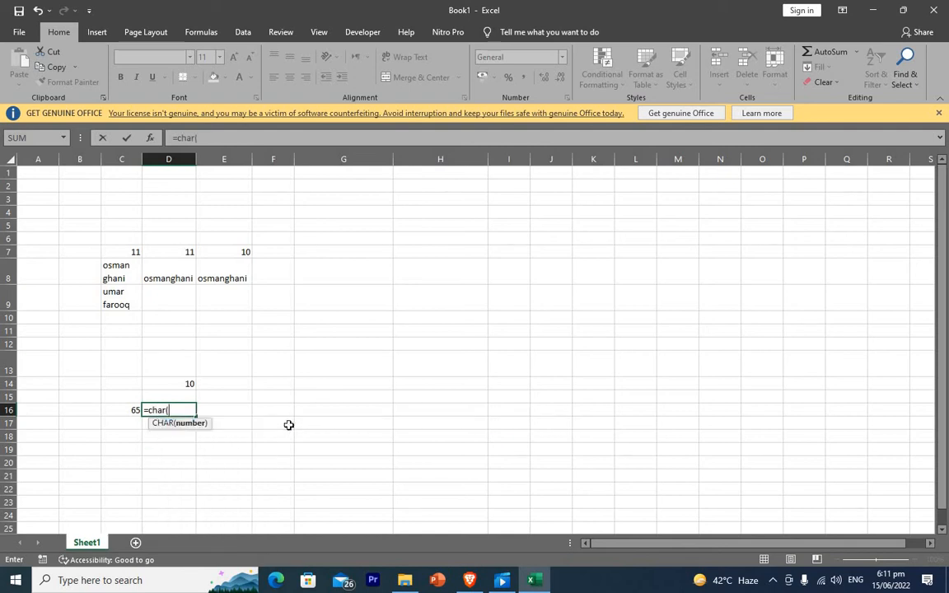
click(126, 409)
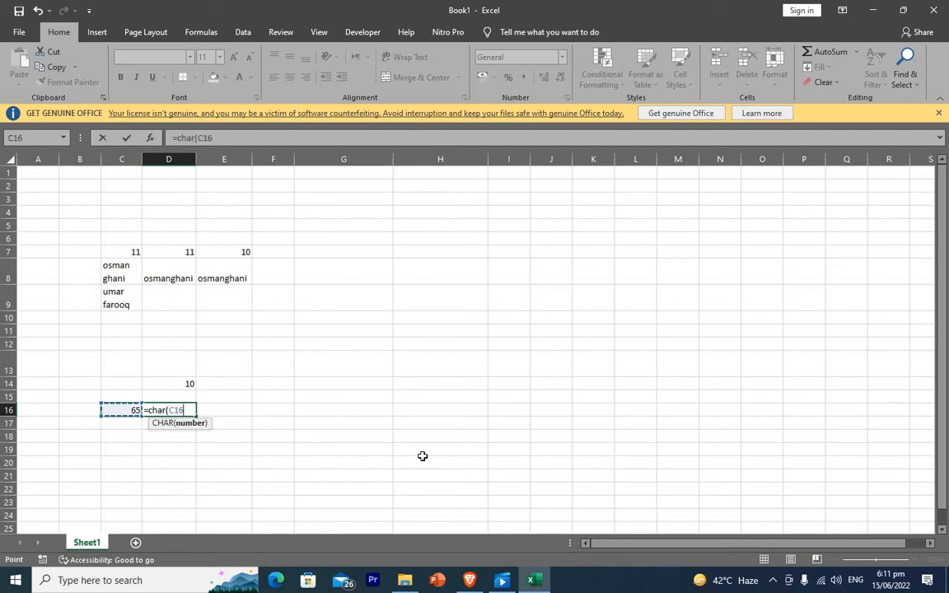
text())
key(Return)
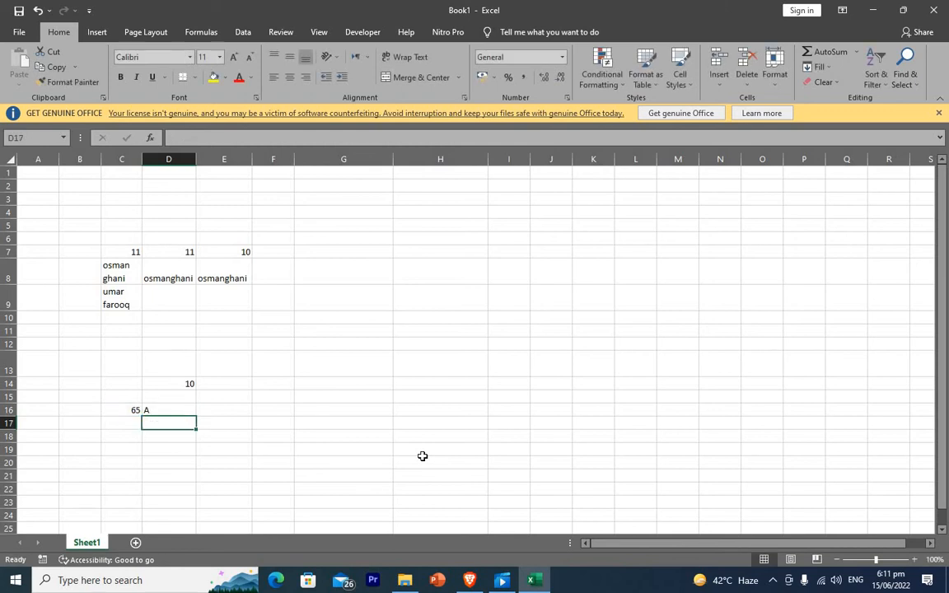
Review B13, D14, C16 and D16 to compare the CODE and CHAR results.
click(239, 411)
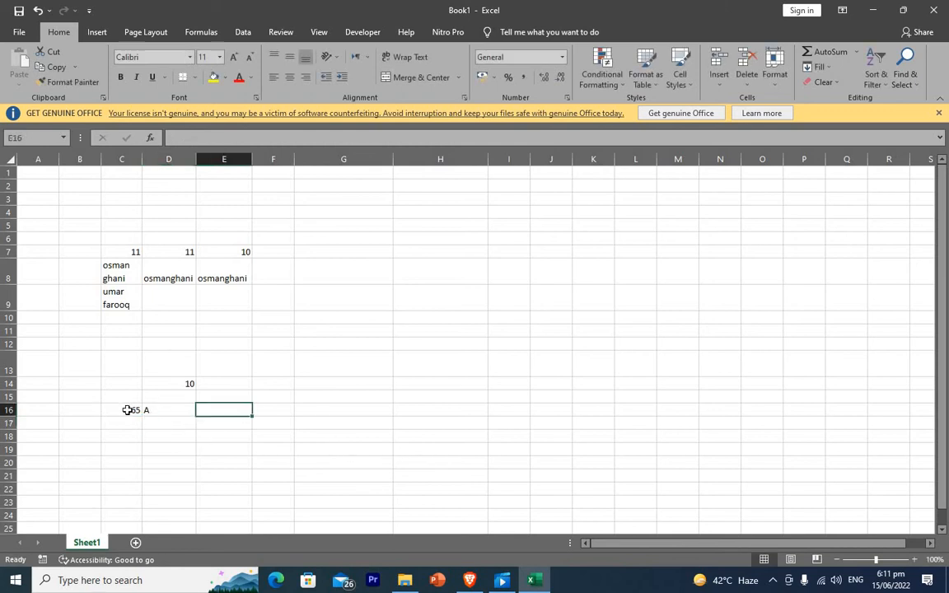
click(126, 408)
key(Right)
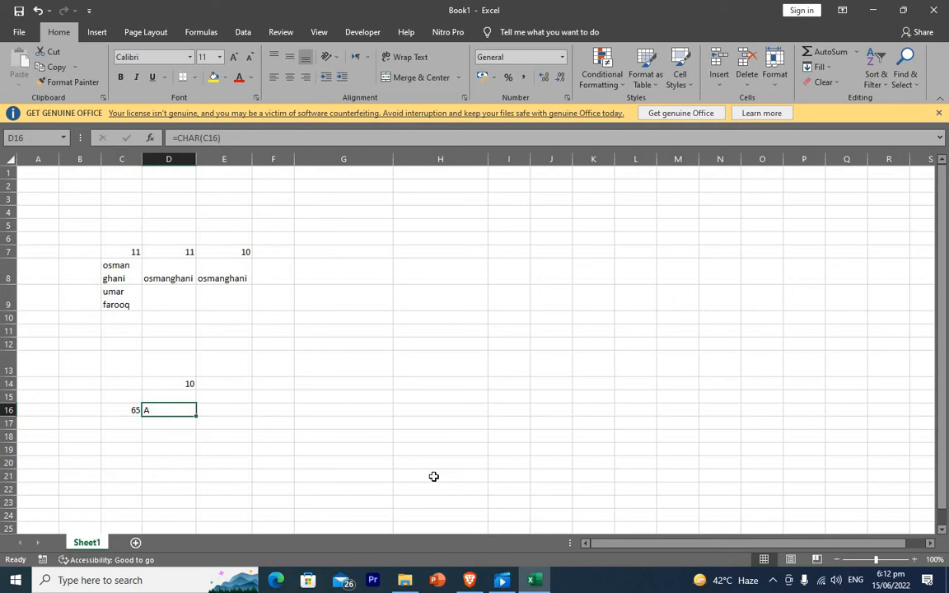
click(82, 364)
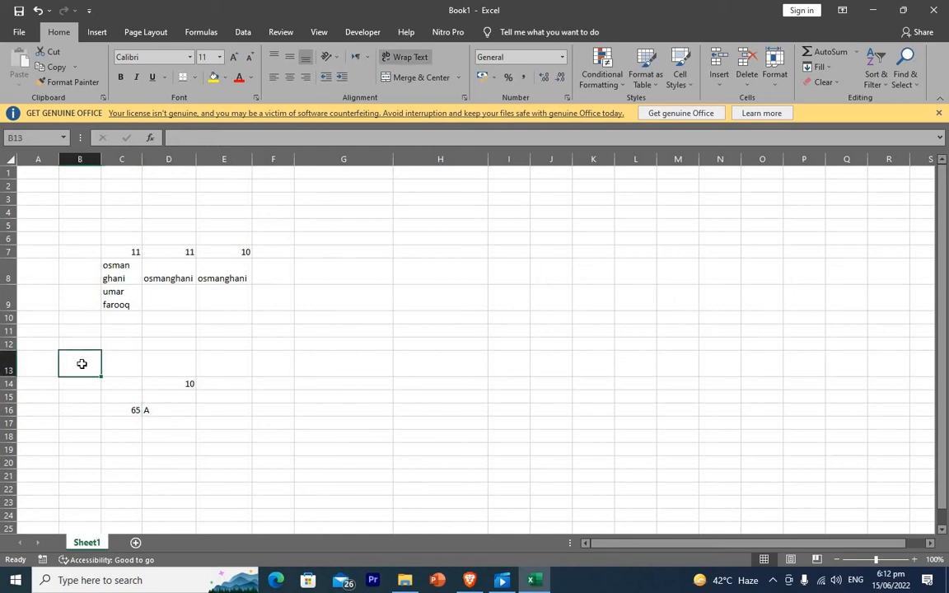
click(184, 383)
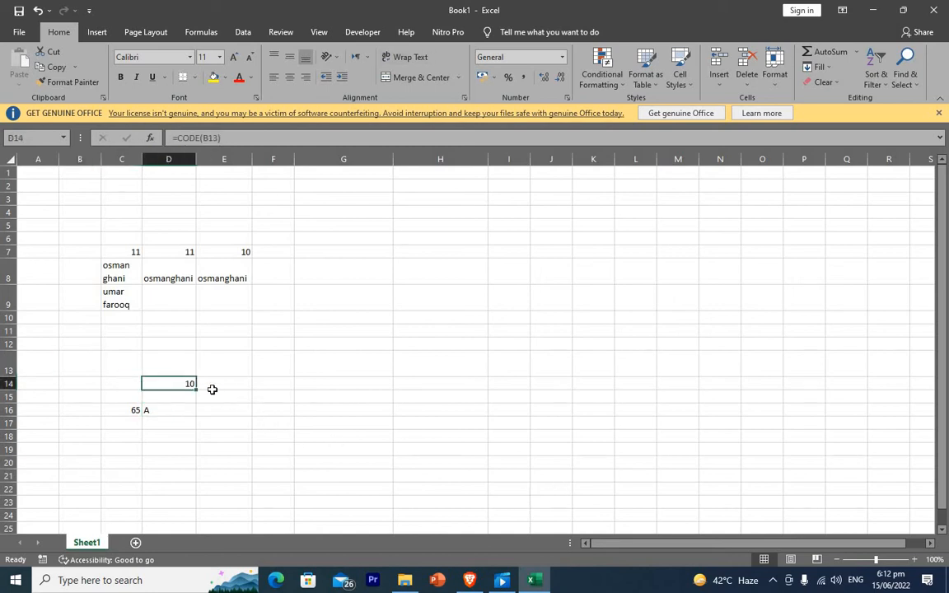
click(133, 410)
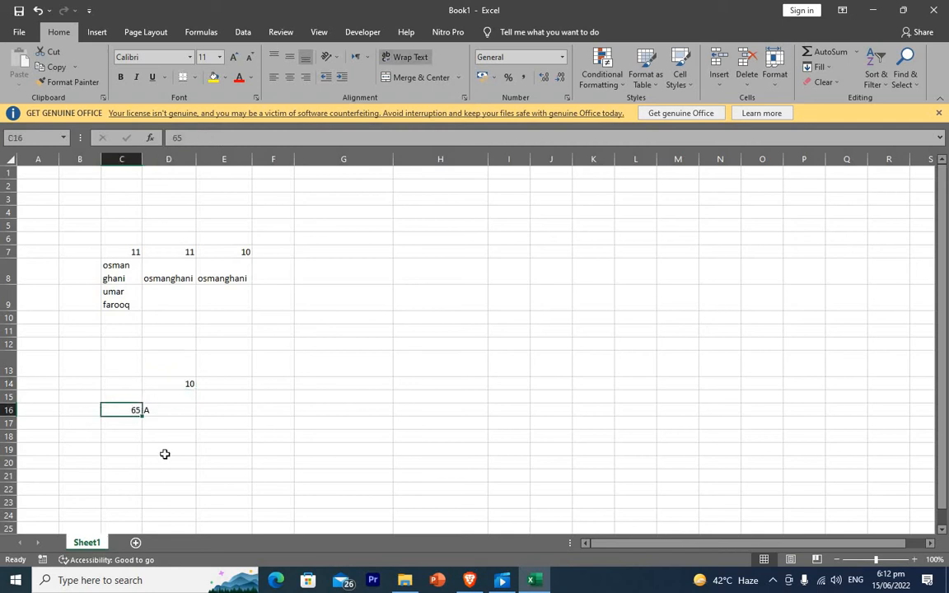
click(156, 412)
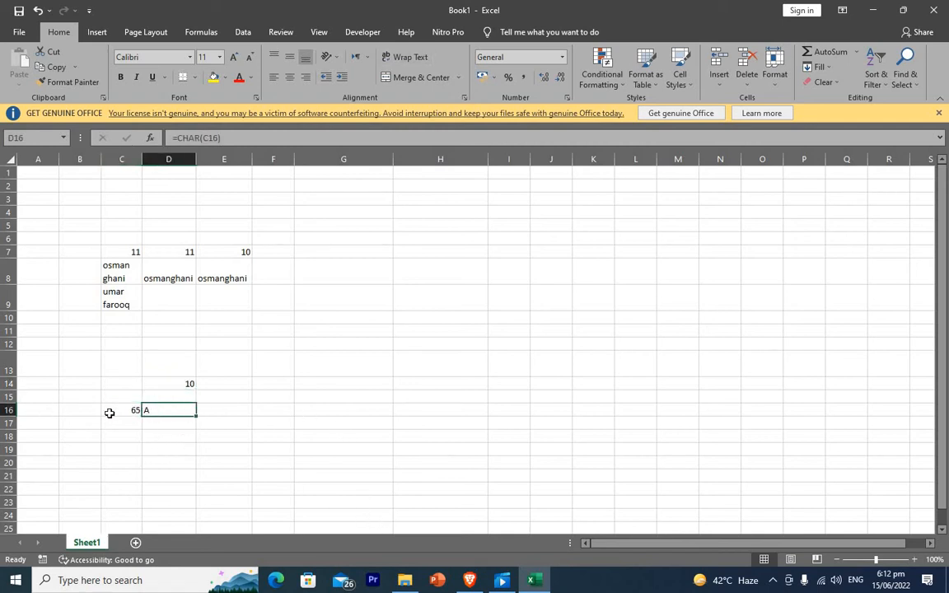
click(362, 394)
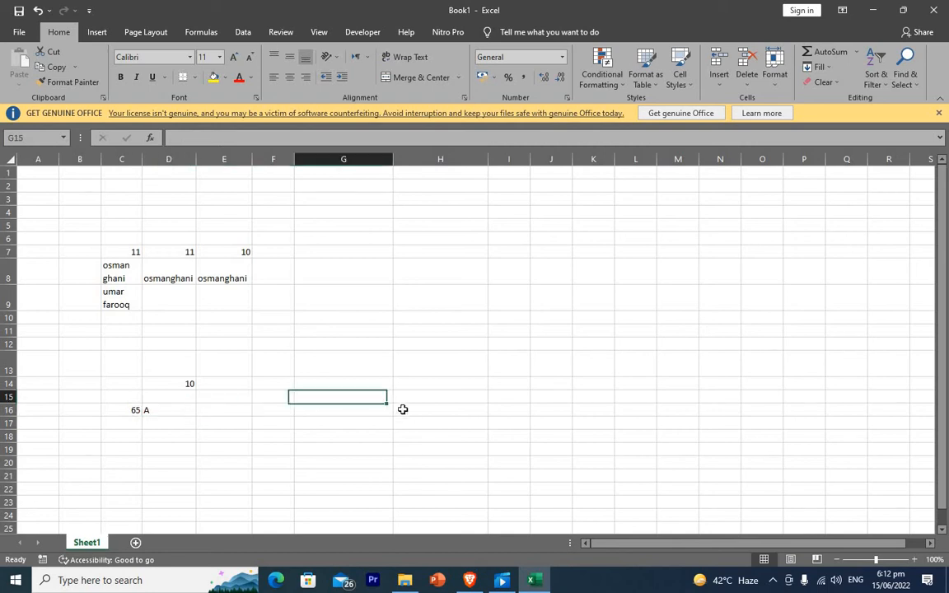
click(329, 317)
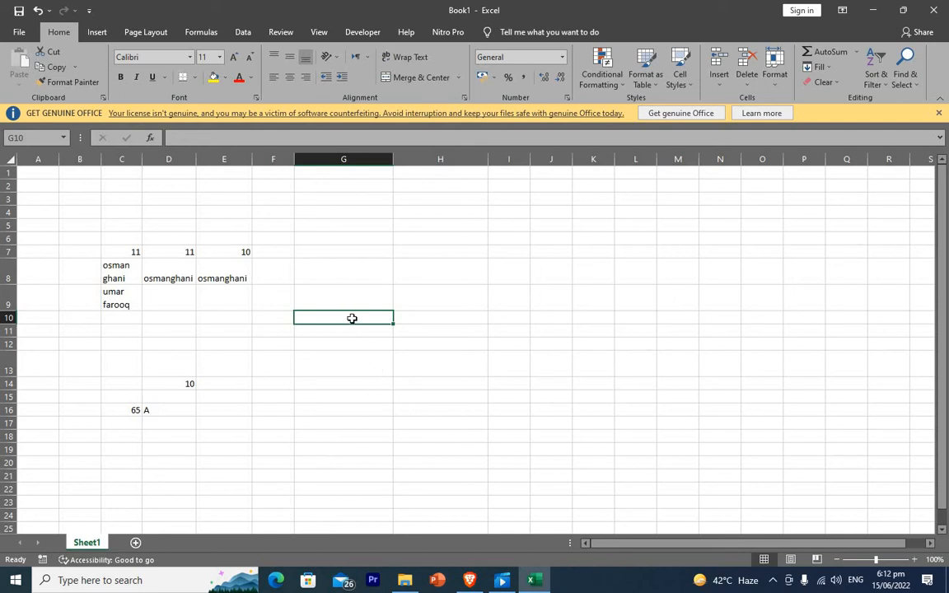
text(=sub)
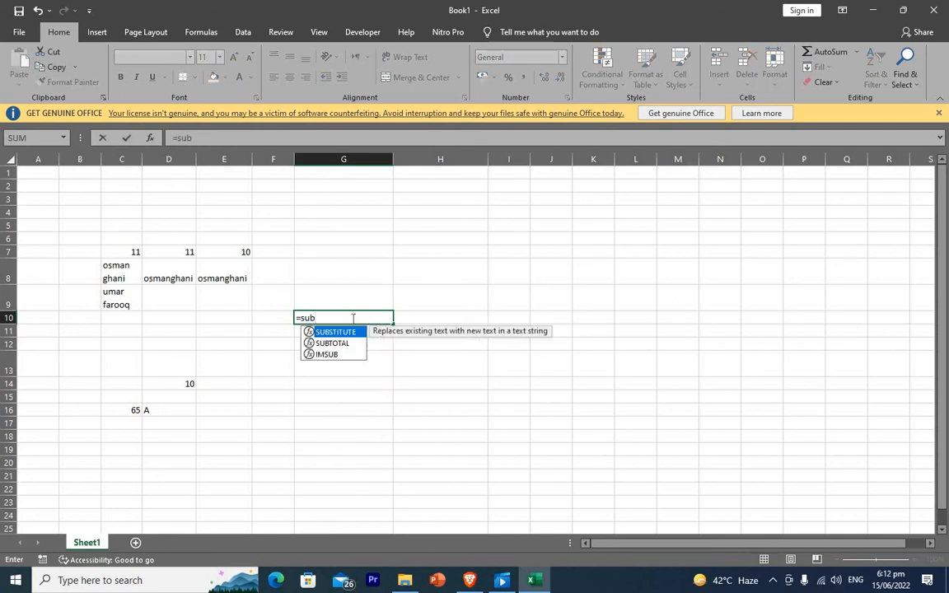
double_click(312, 331)
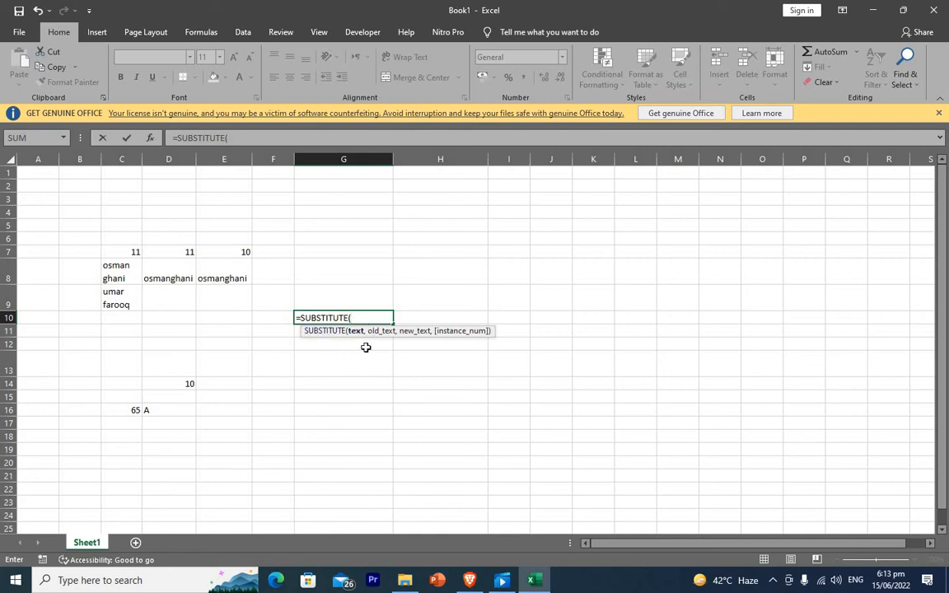
click(155, 265)
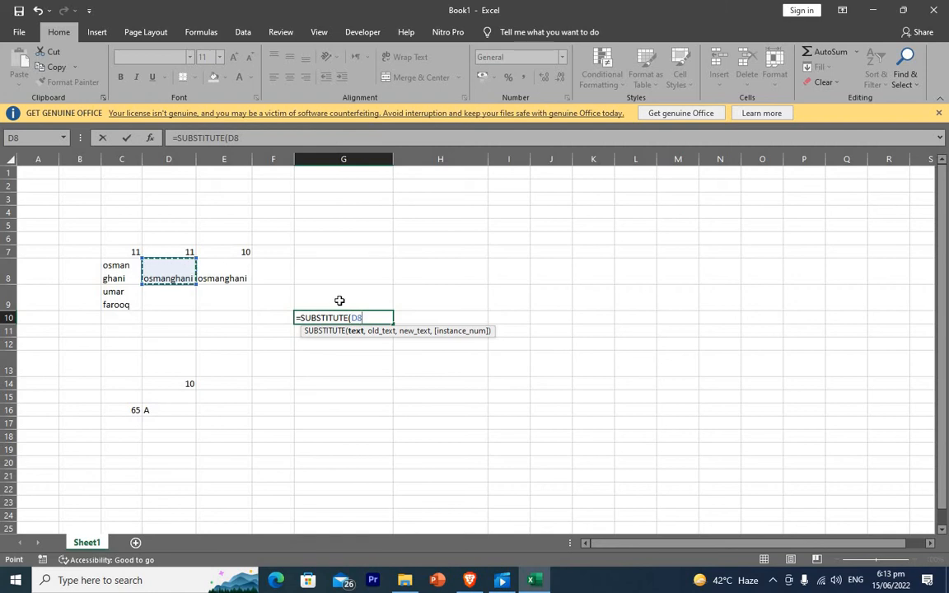
text(,)
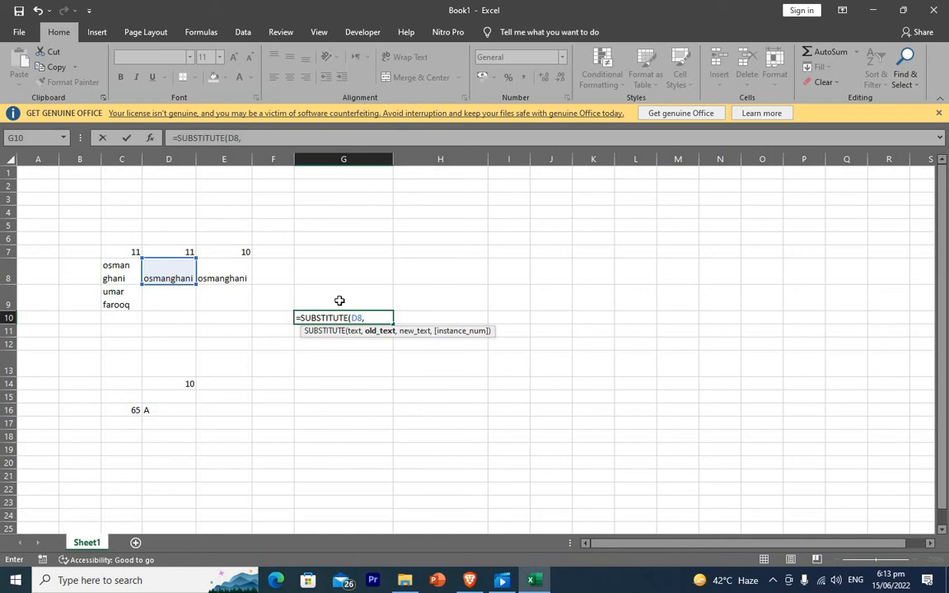
text(ch)
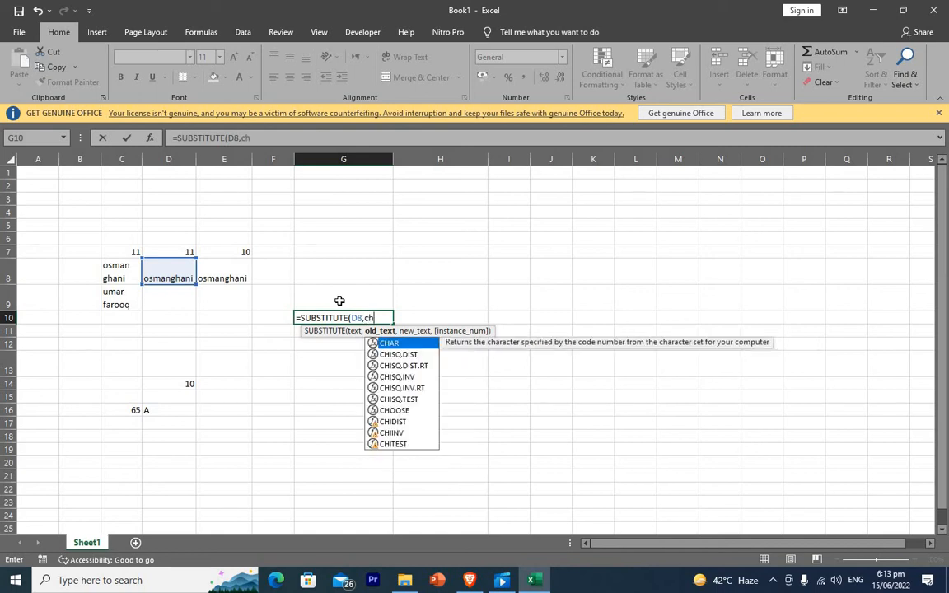
text(ar()
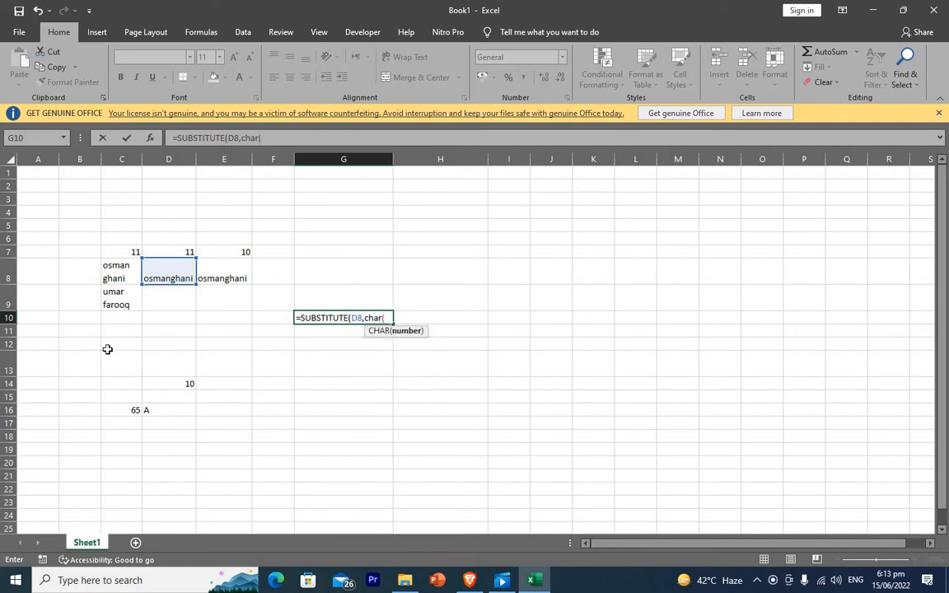
text(10))
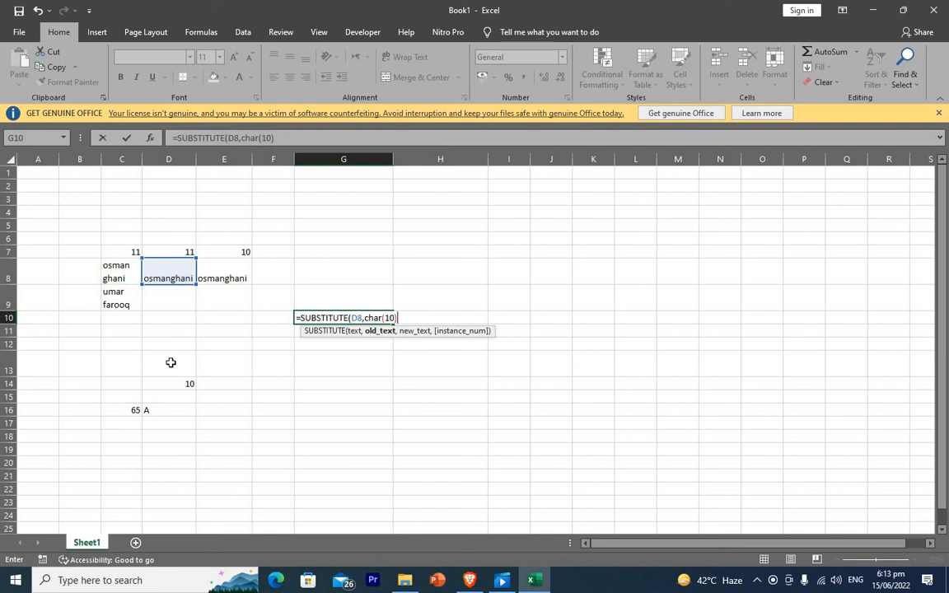
text(,)
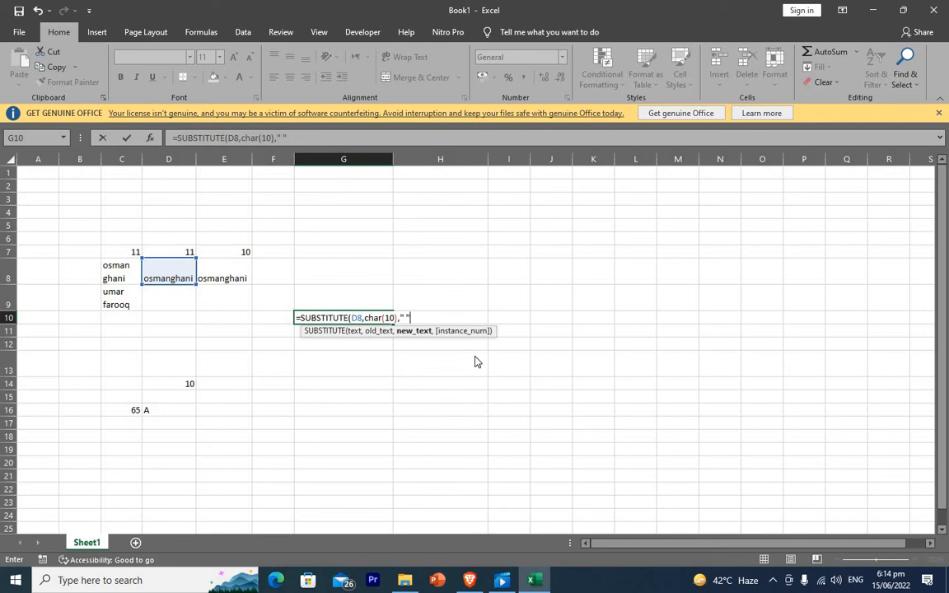
key(Return)
key(Return)
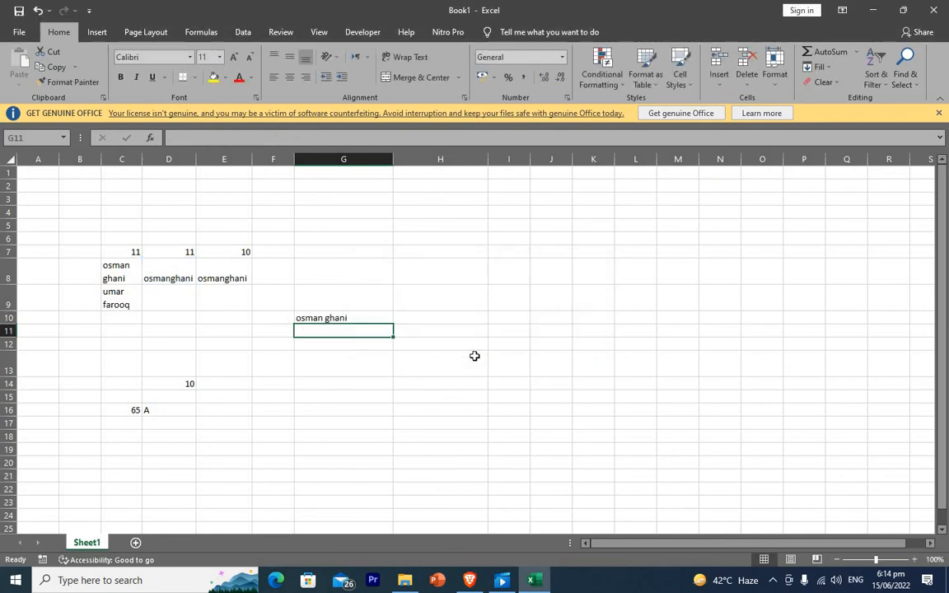
click(320, 317)
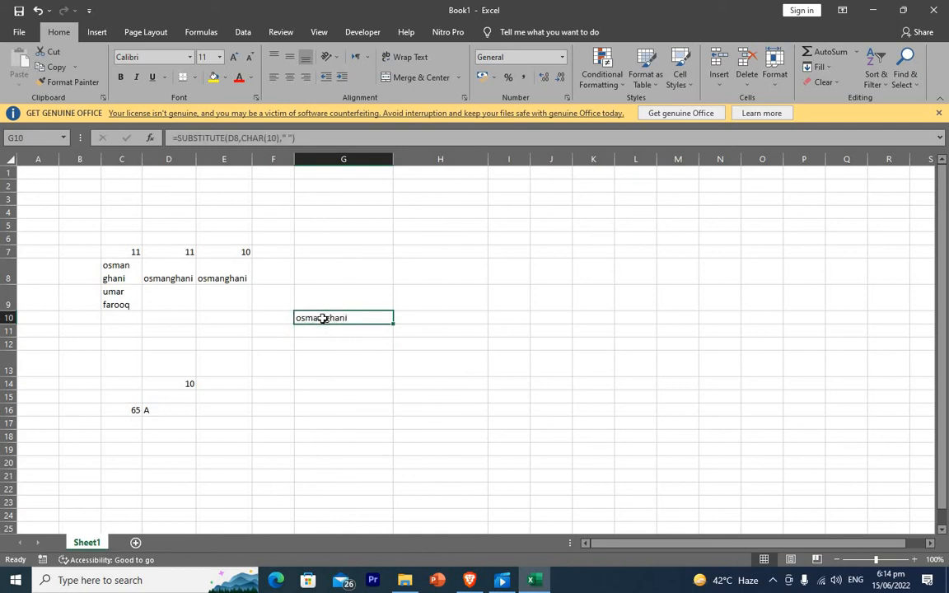
click(453, 341)
click(233, 274)
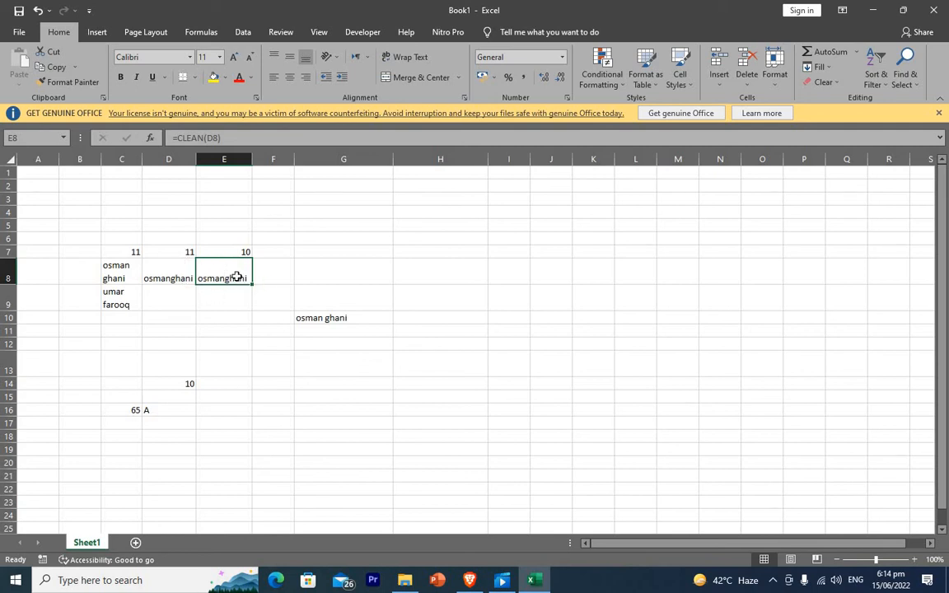
click(170, 272)
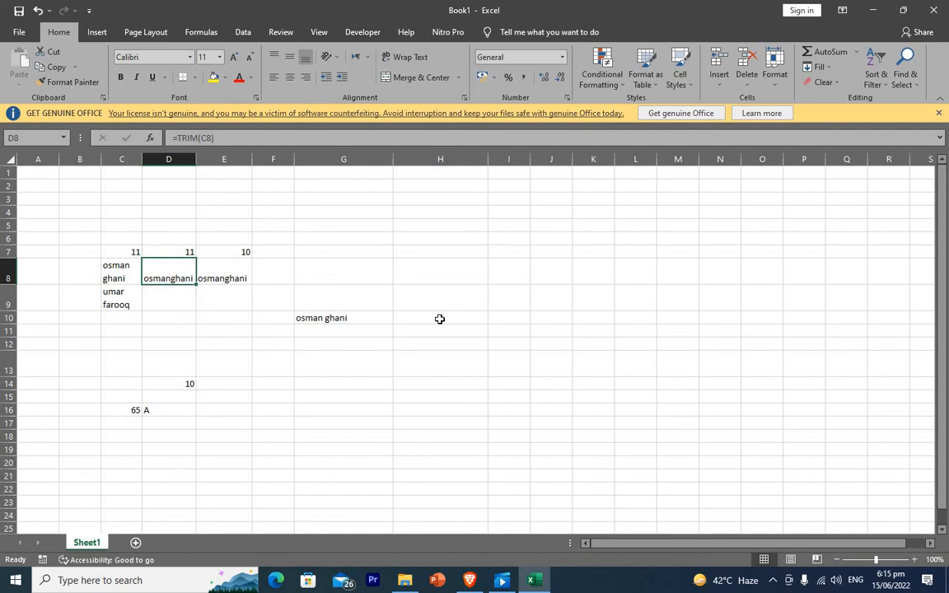
Type the labels Trim in L4 and clean in L5.
click(621, 212)
text(Tamm)
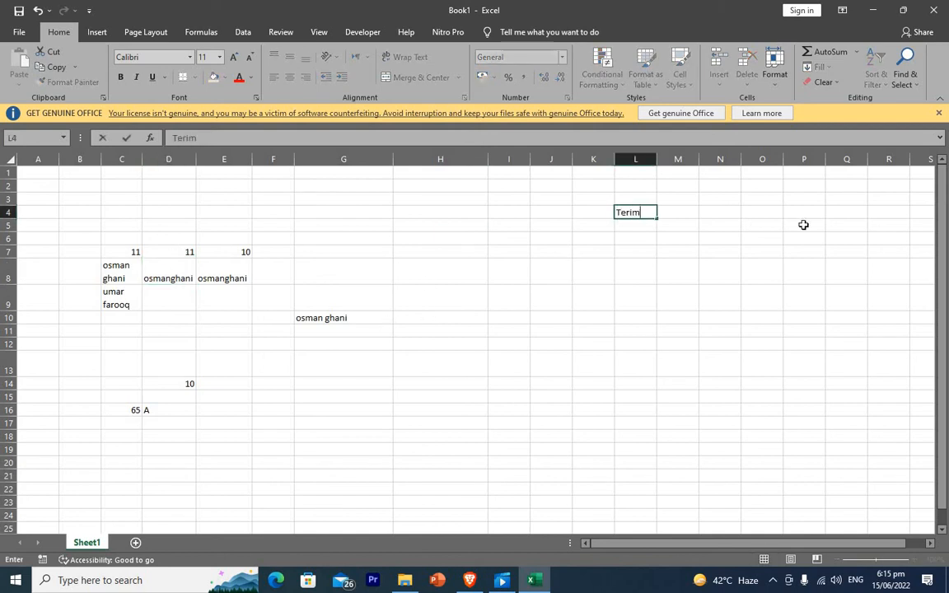
key(BackSpace)
key(BackSpace)
key(BackSpace)
text(rim)
key(Return)
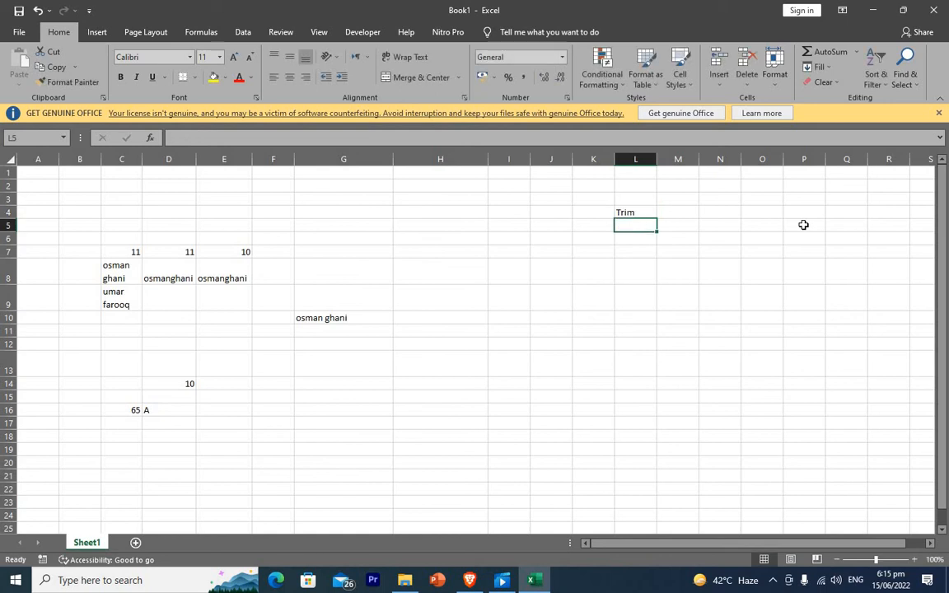
text(clean)
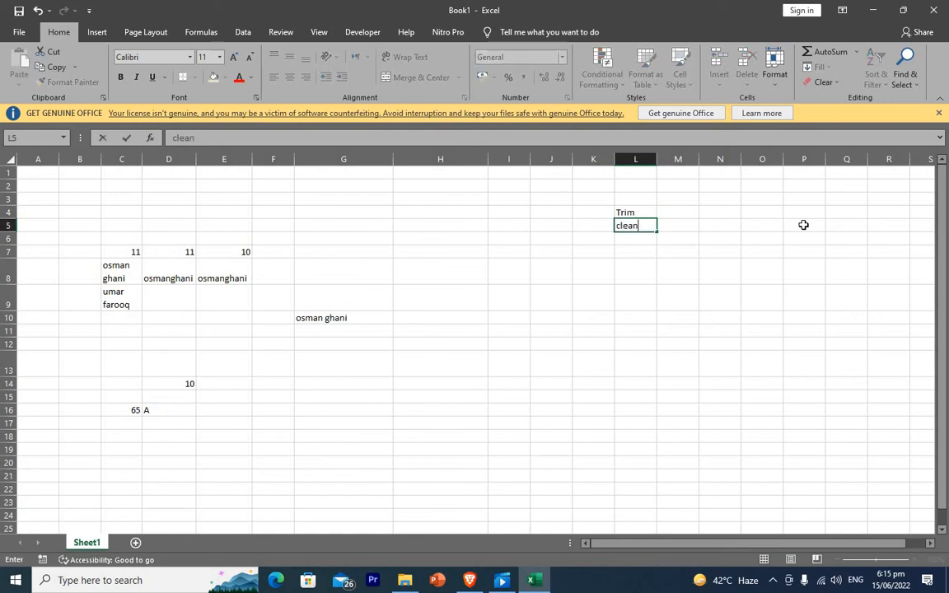
key(Return)
Type the labels code in L10 and char in L11.
key(Down)
key(Down)
key(Down)
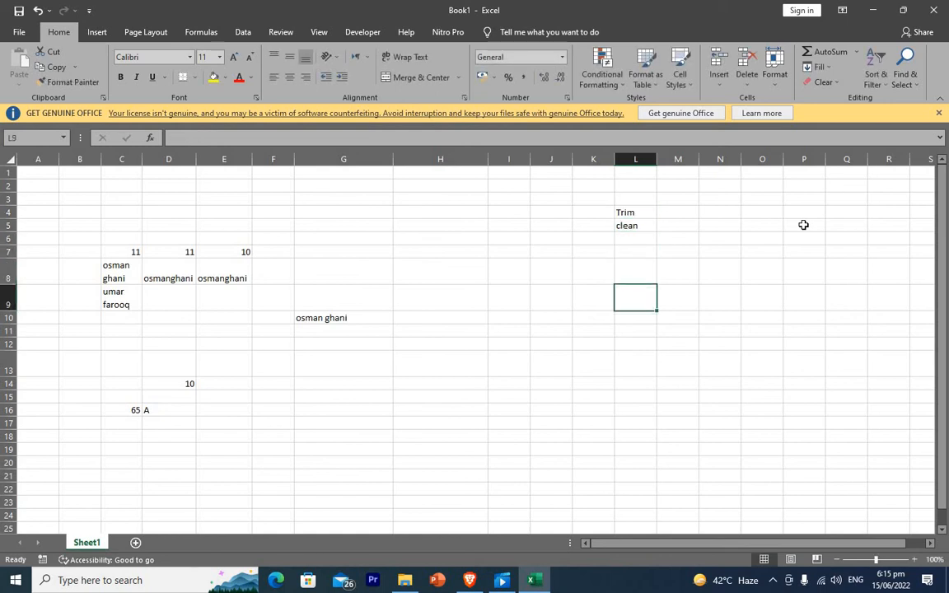
key(Down)
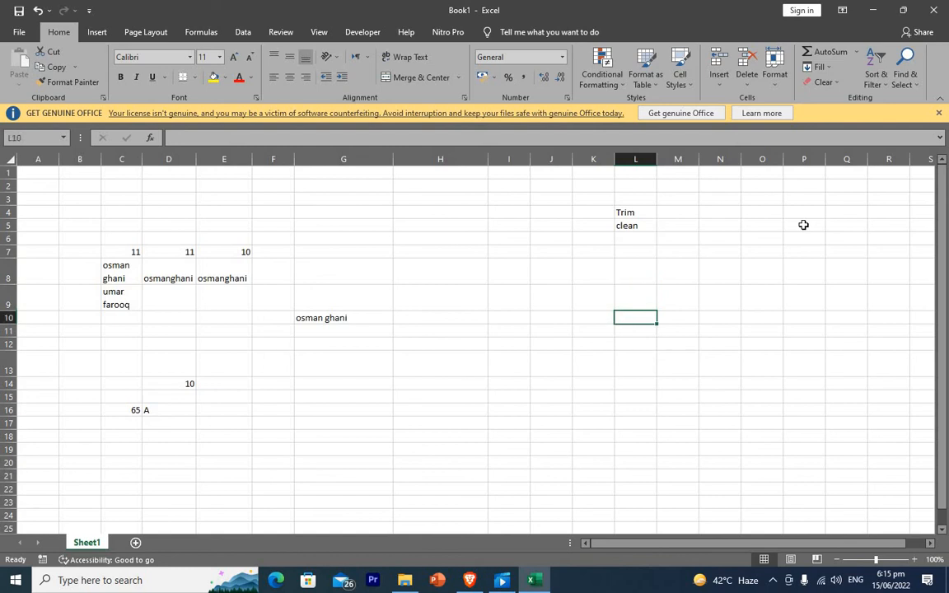
text(code)
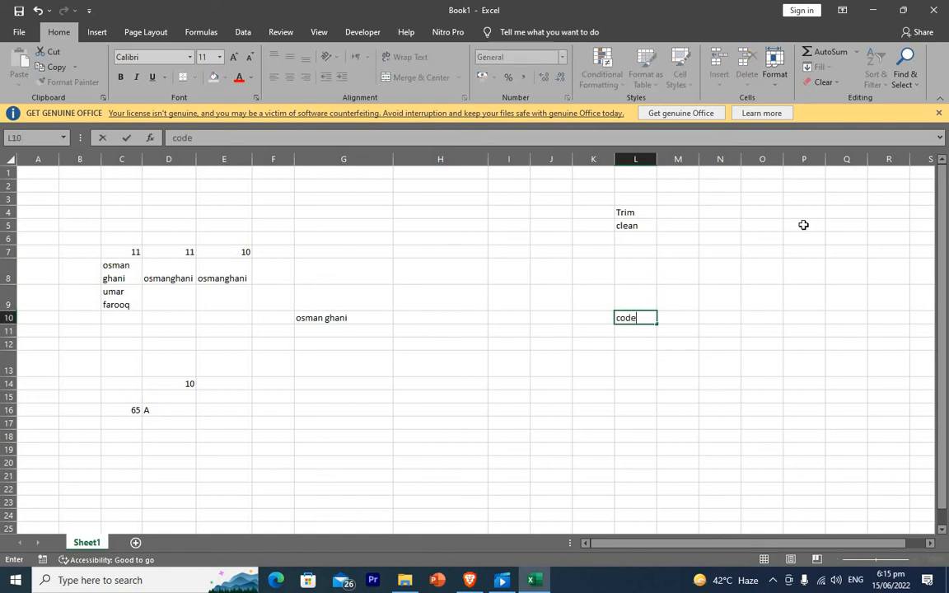
key(Return)
text(char)
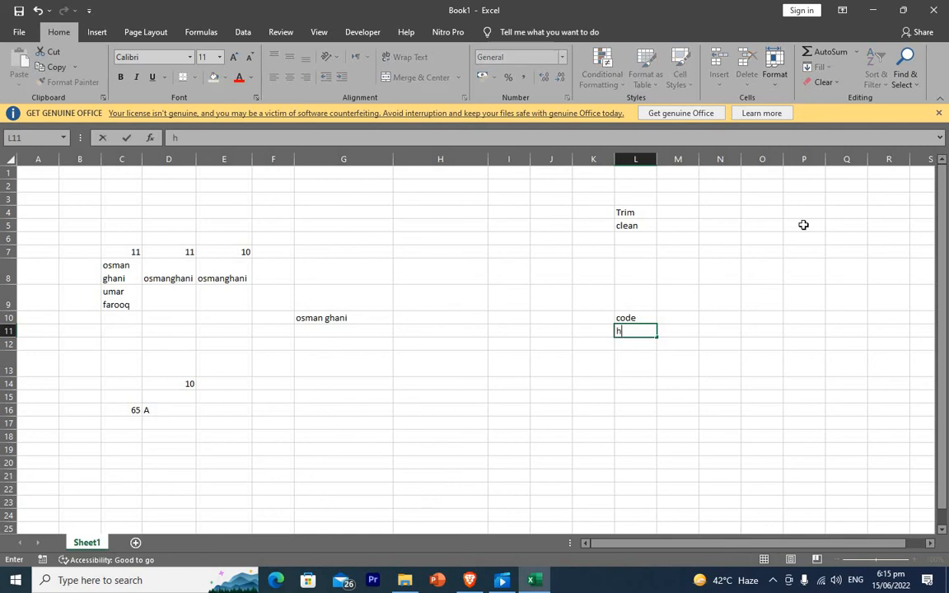
key(Return)
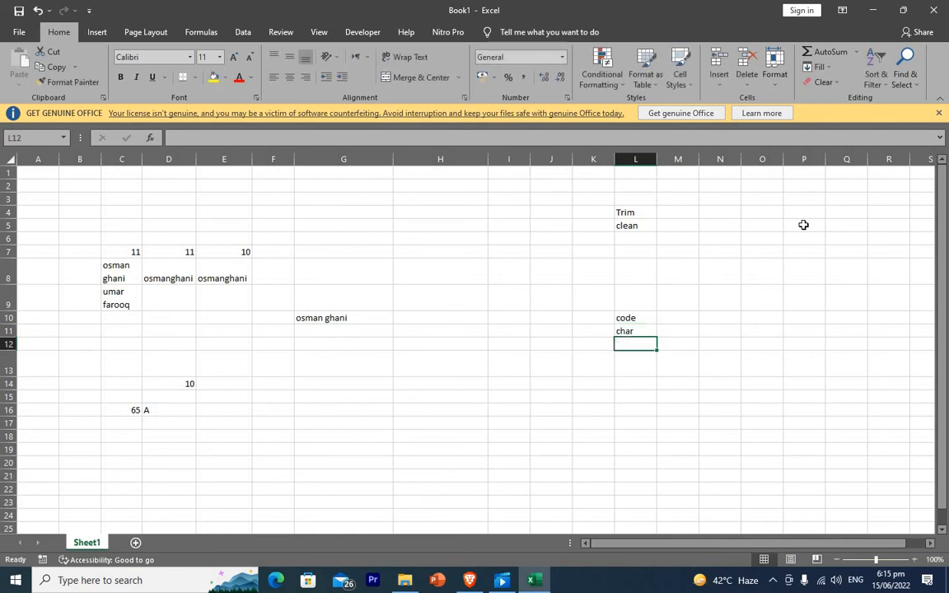
Select cells M4, L5, M10, M11, M13 and C17 around the new labels.
click(677, 216)
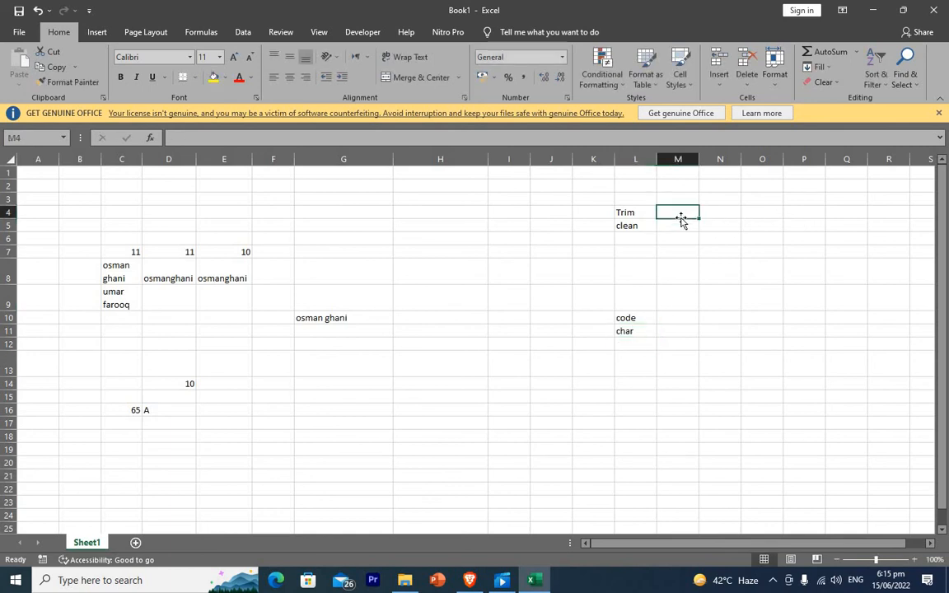
click(630, 225)
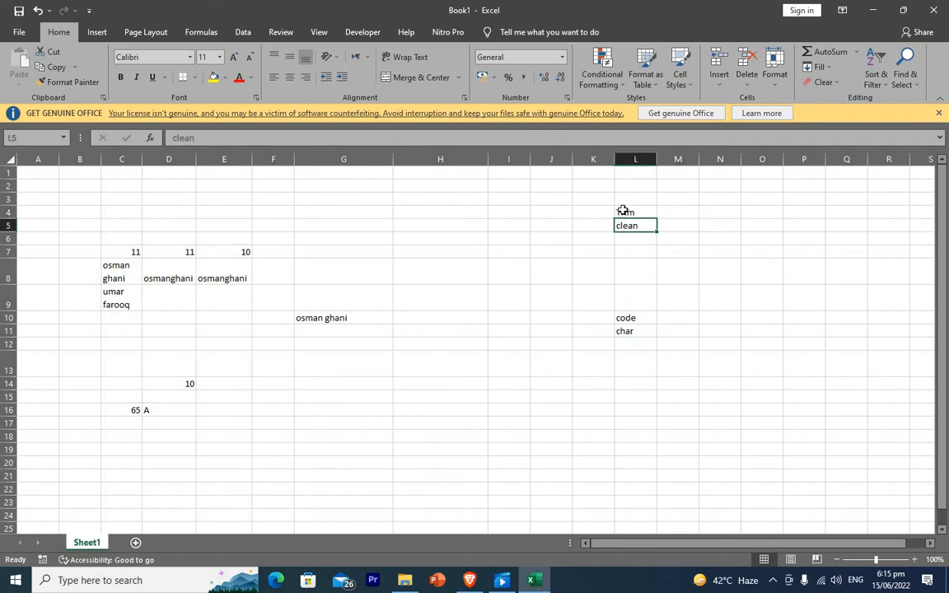
click(681, 211)
click(633, 227)
click(671, 317)
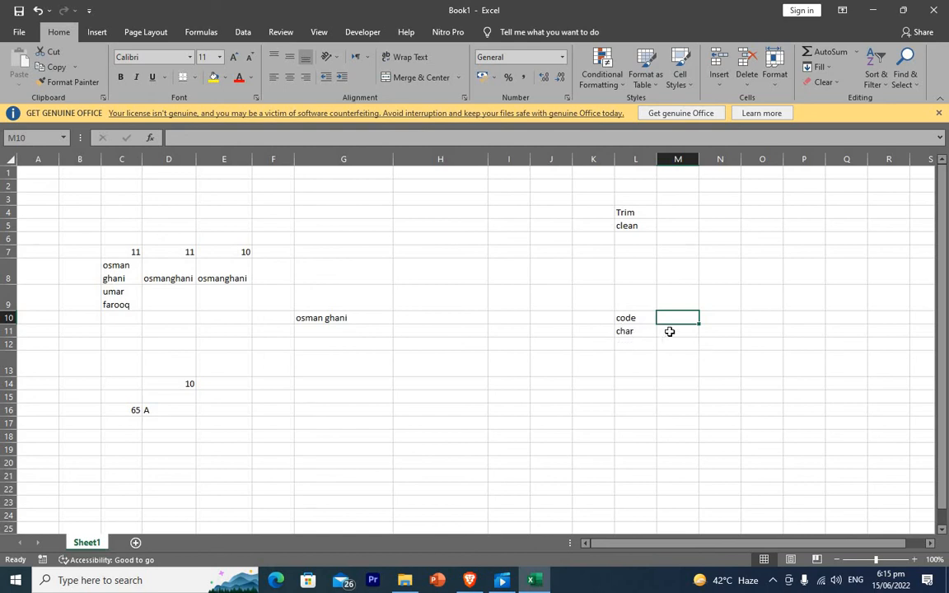
click(670, 331)
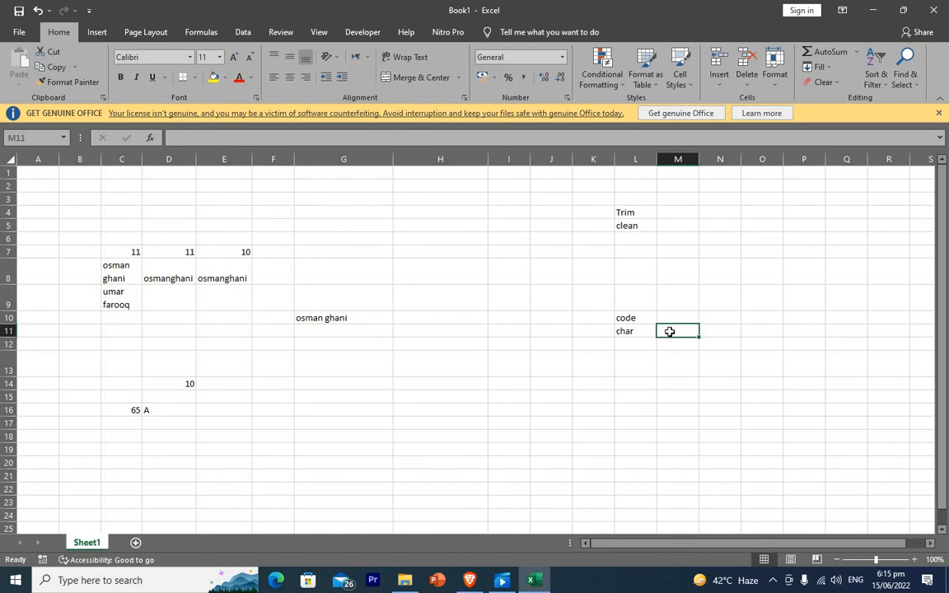
click(692, 368)
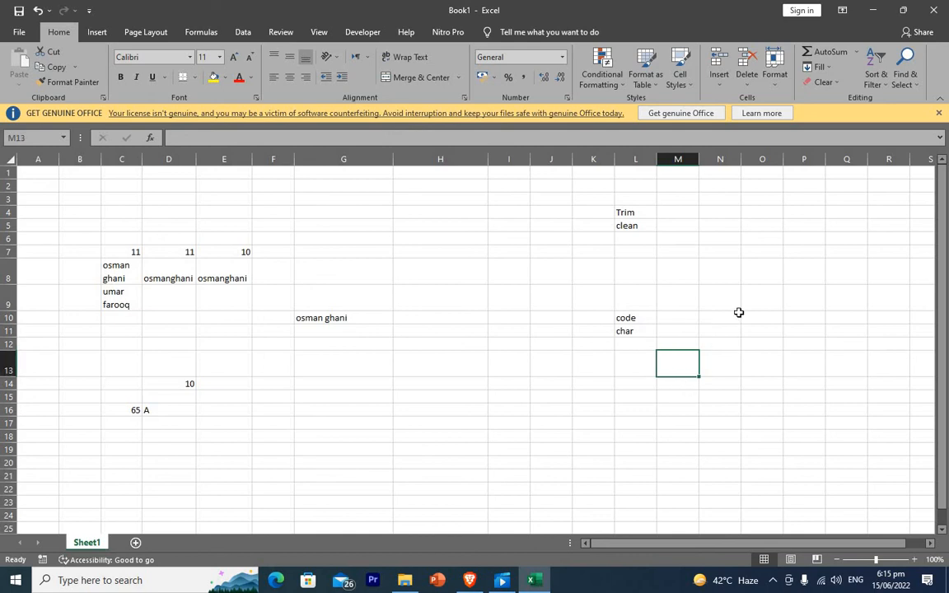
click(136, 420)
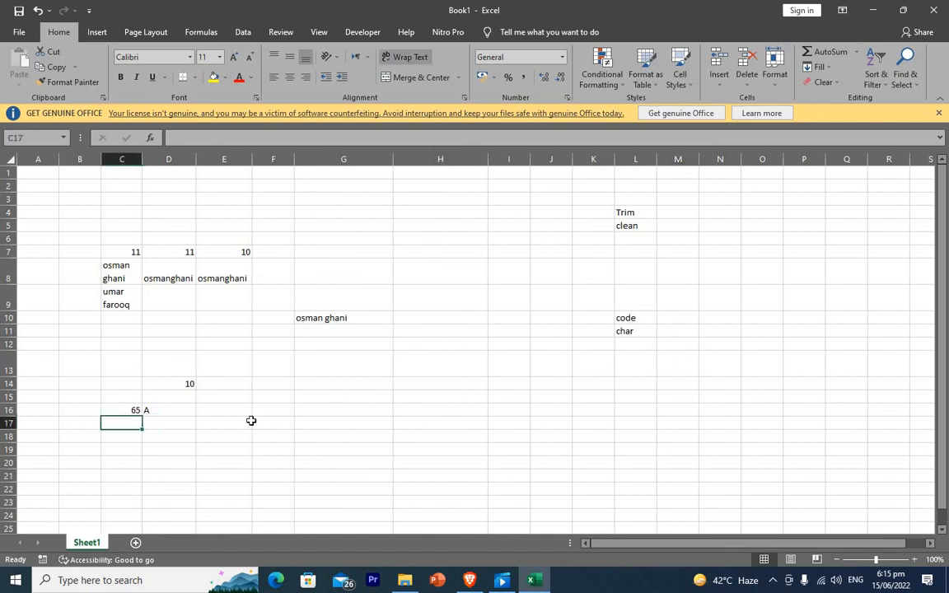
Fill codes 65–71 down C16:C22 and copy =CHAR(C16) down D16:D22 for letters A–G.
click(141, 413)
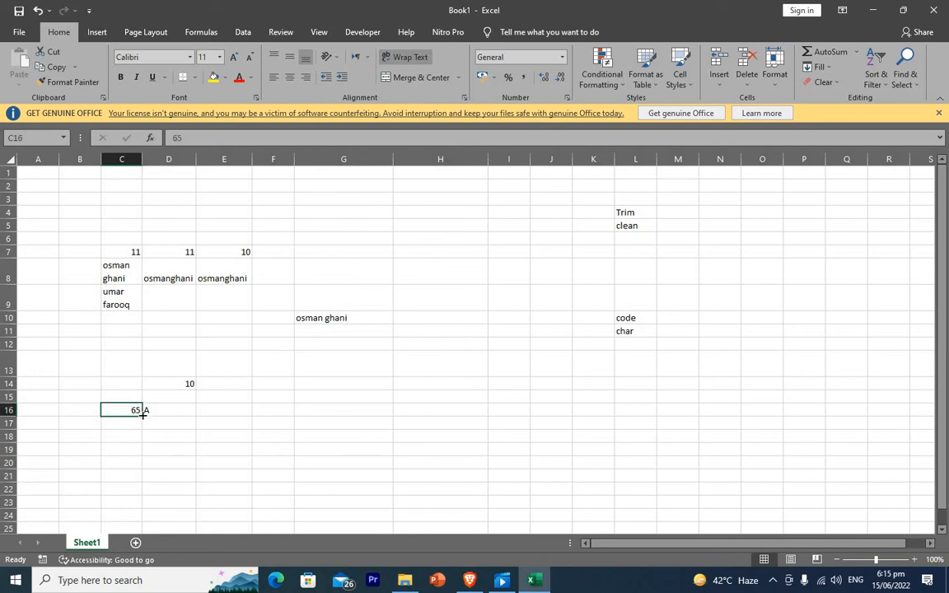
drag(143, 413, 147, 494)
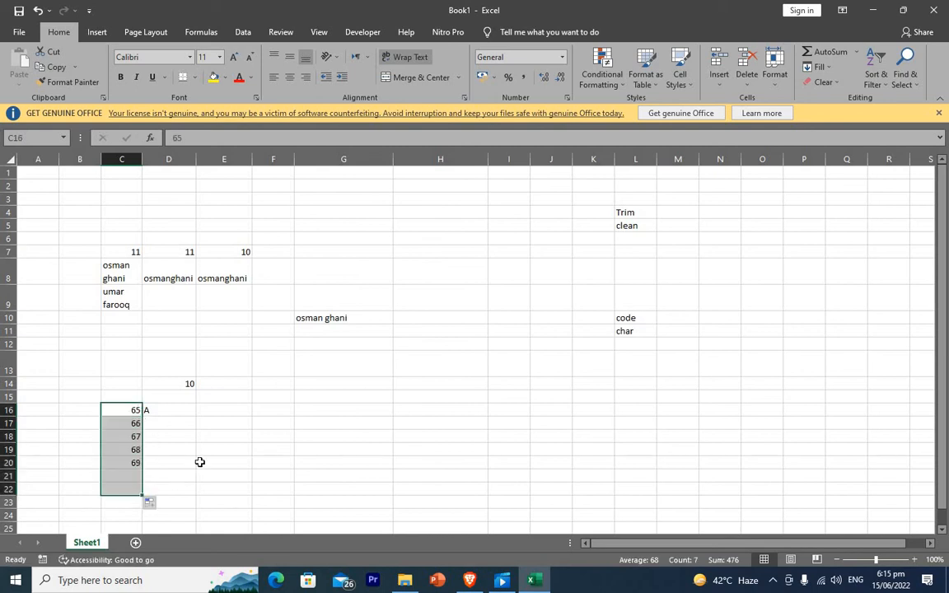
click(169, 413)
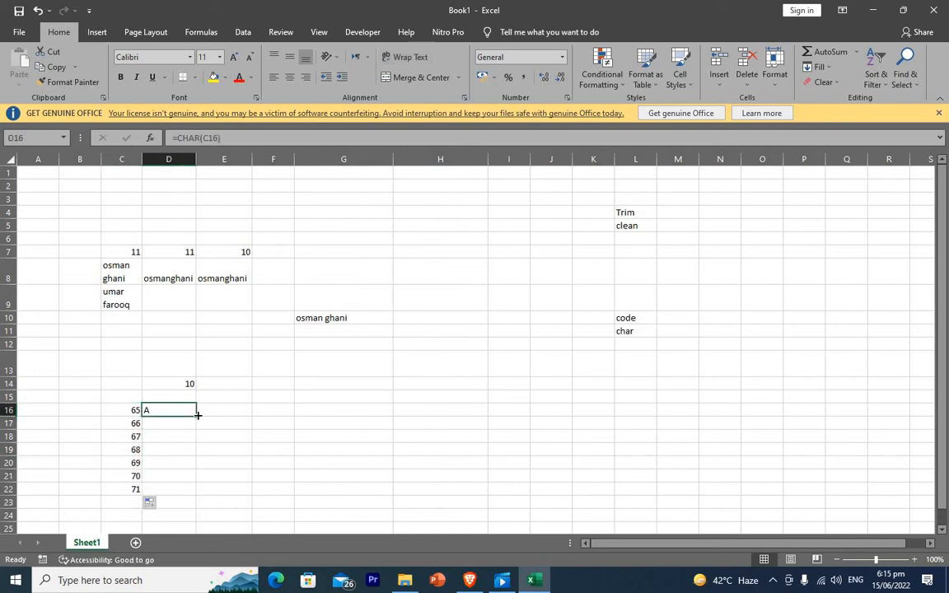
drag(198, 415, 196, 492)
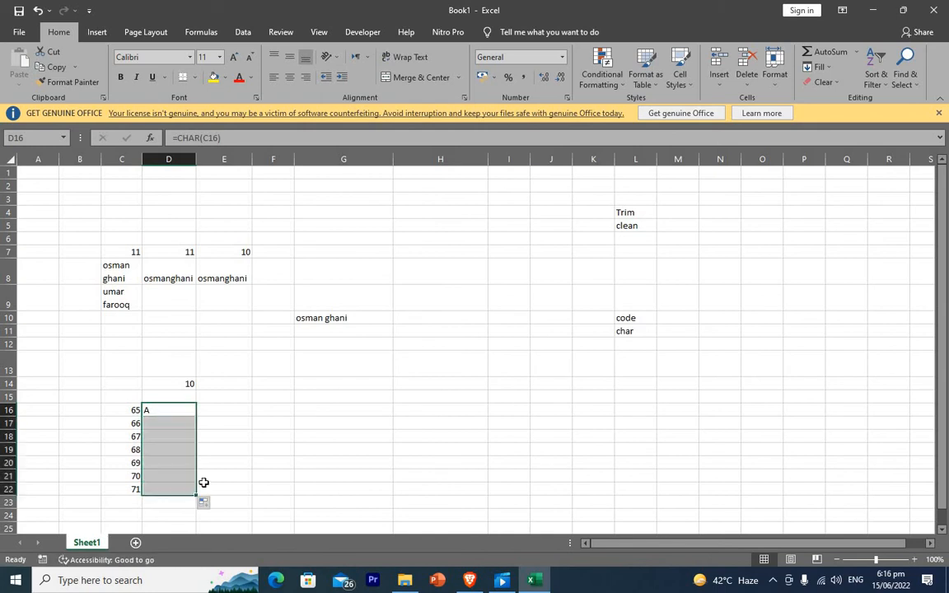
click(250, 426)
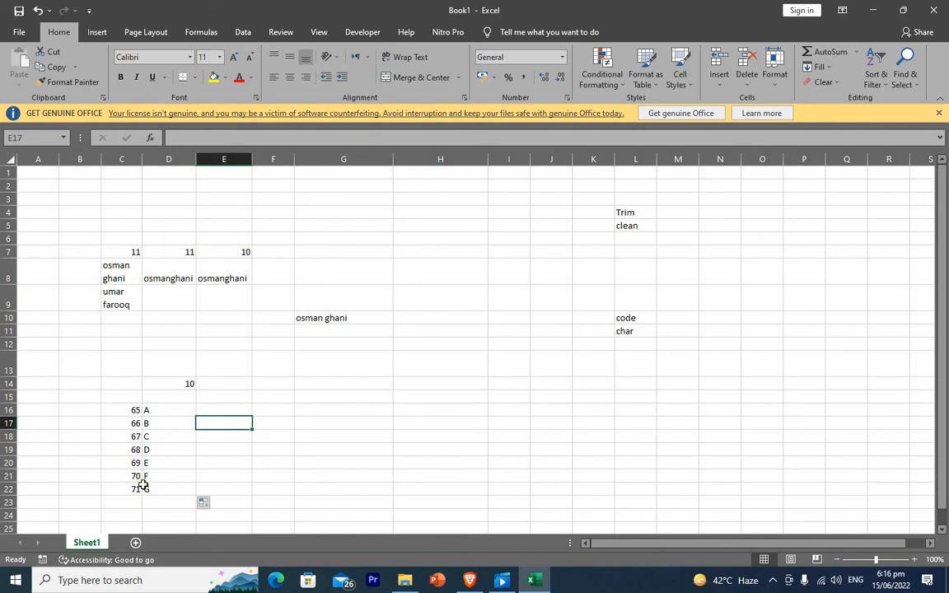
click(595, 398)
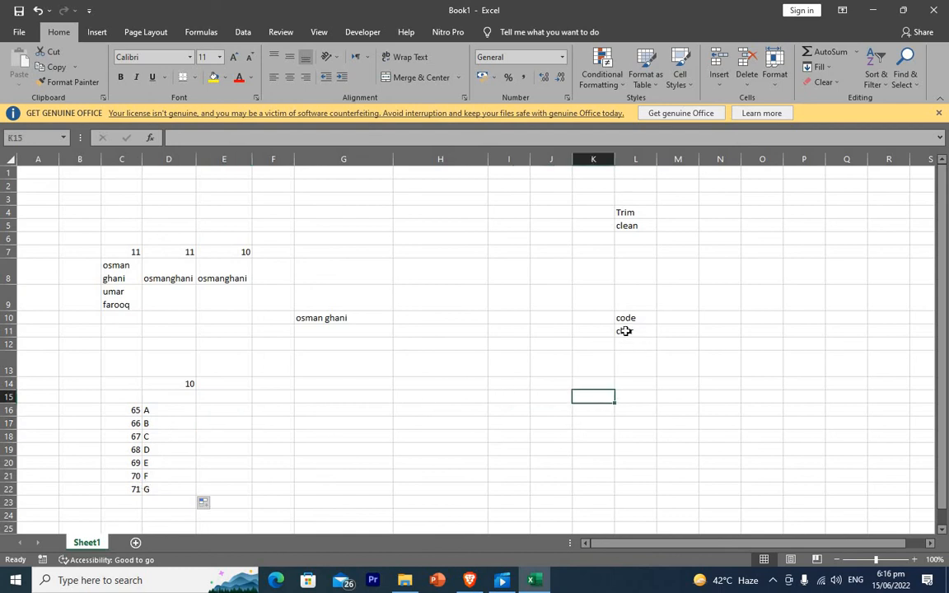
click(625, 330)
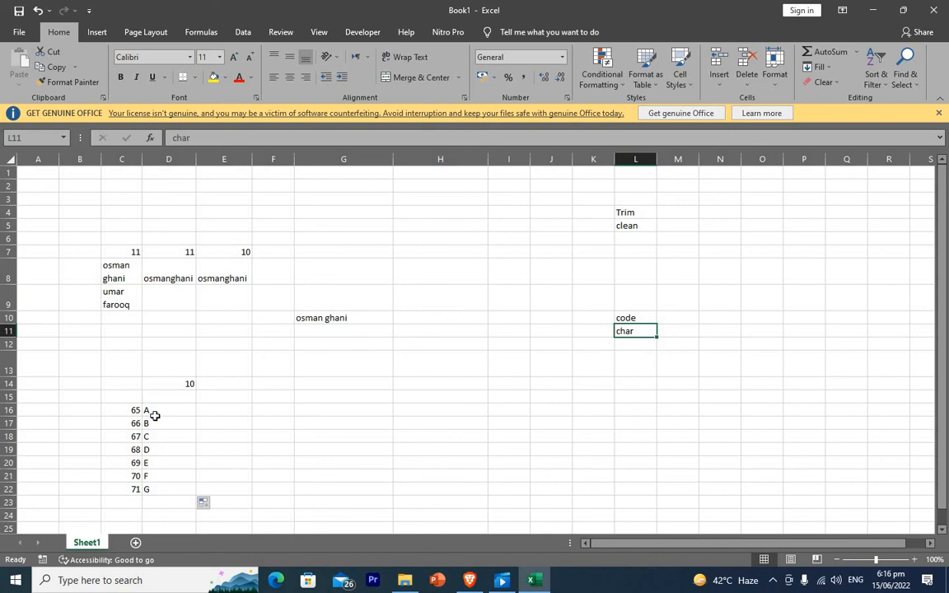